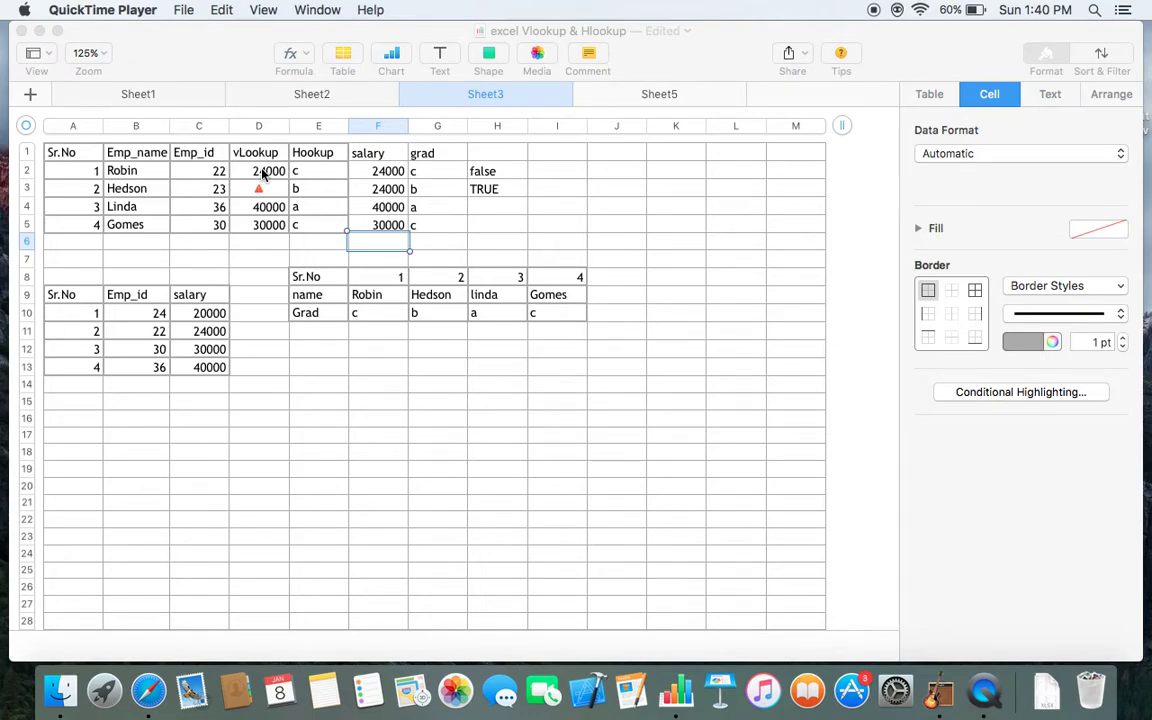
Inspect the lookup formulas in D2 and E2 and the match options of the D2 VLOOKUP, leaving it on exact match
click(263, 174)
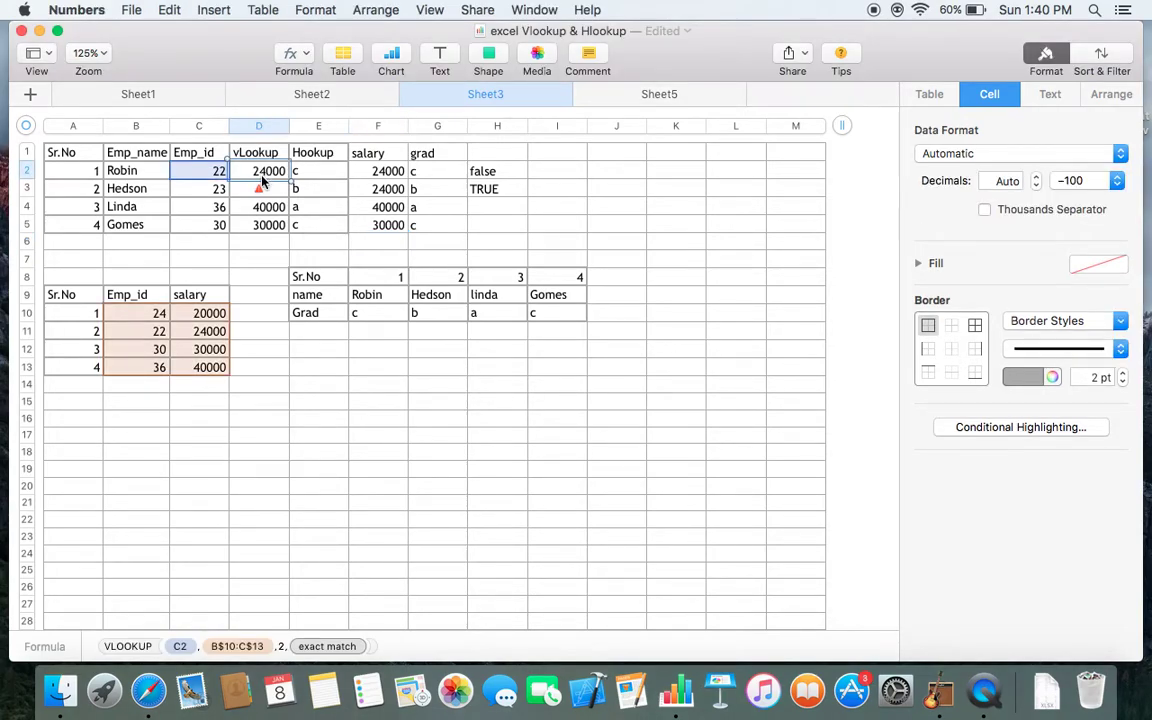
click(331, 174)
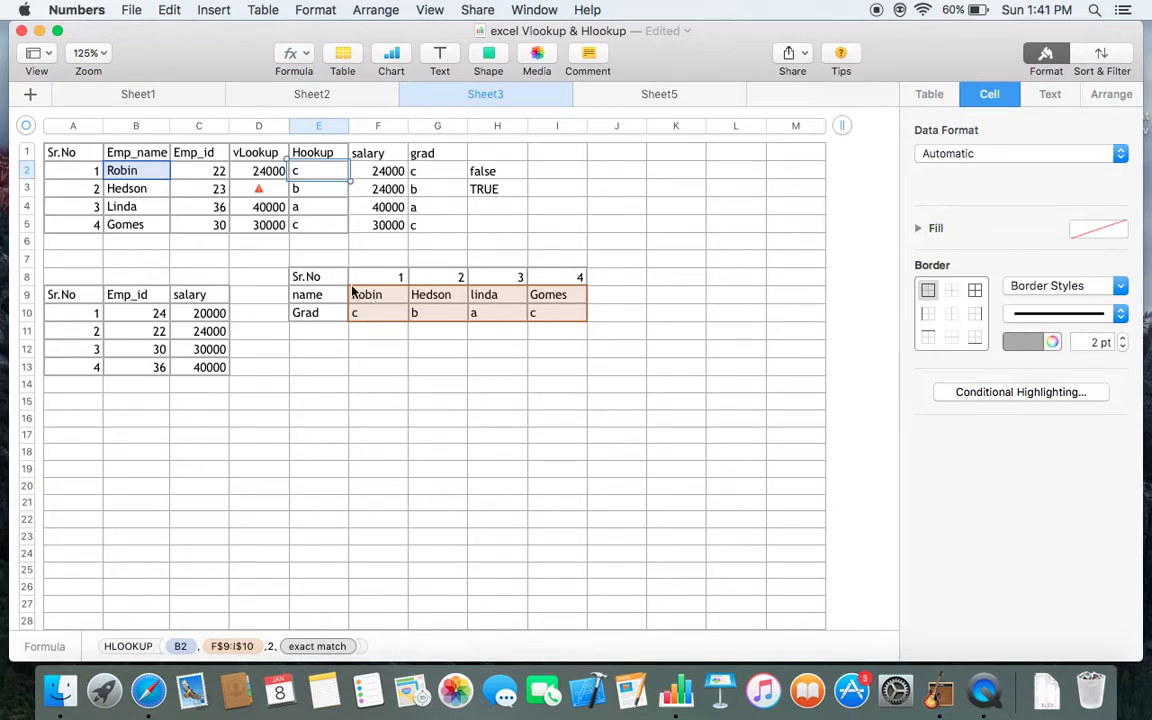
click(262, 172)
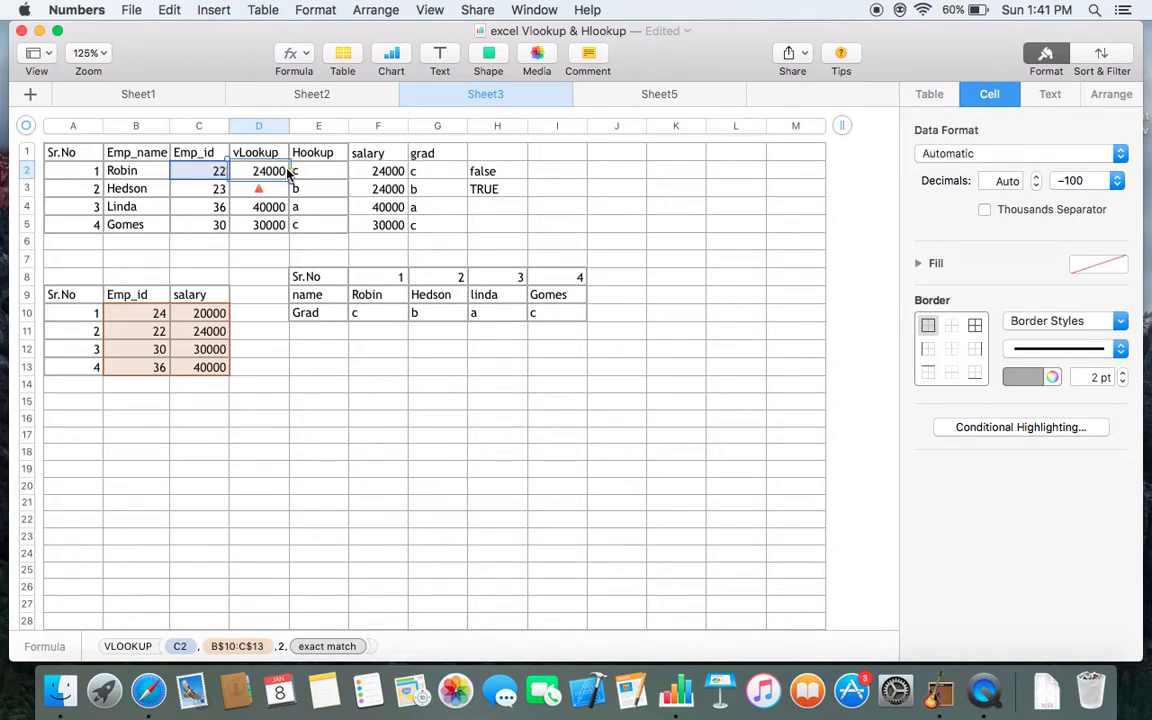
double_click(274, 173)
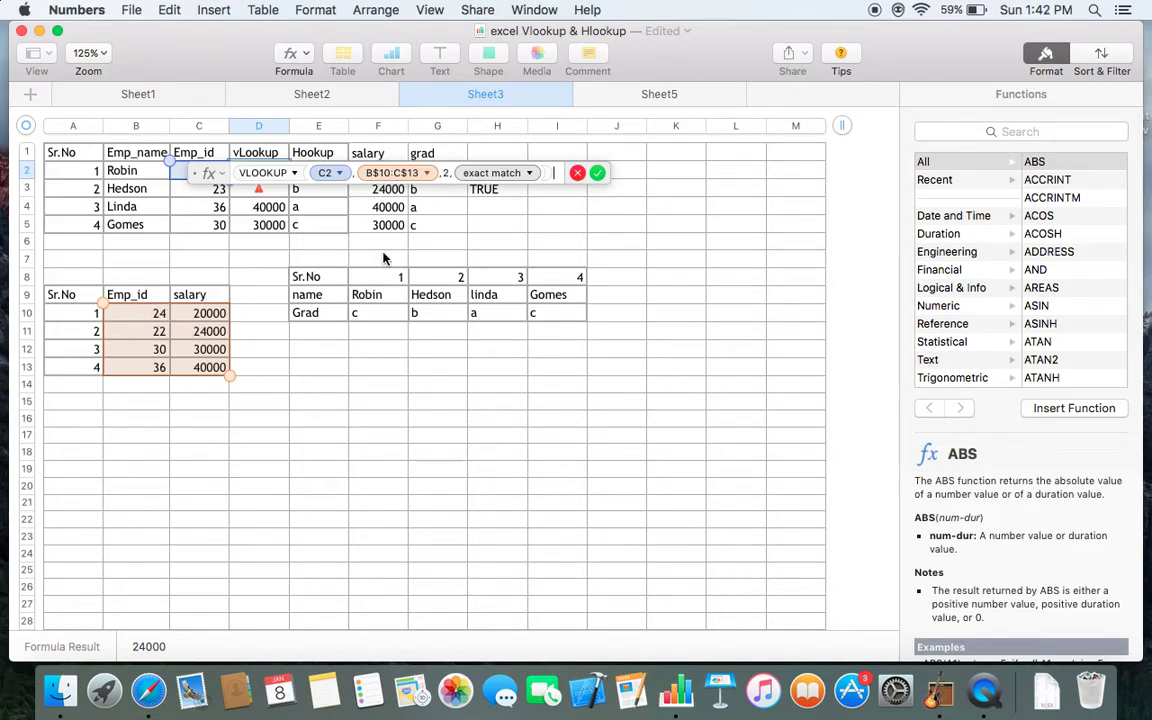
click(530, 178)
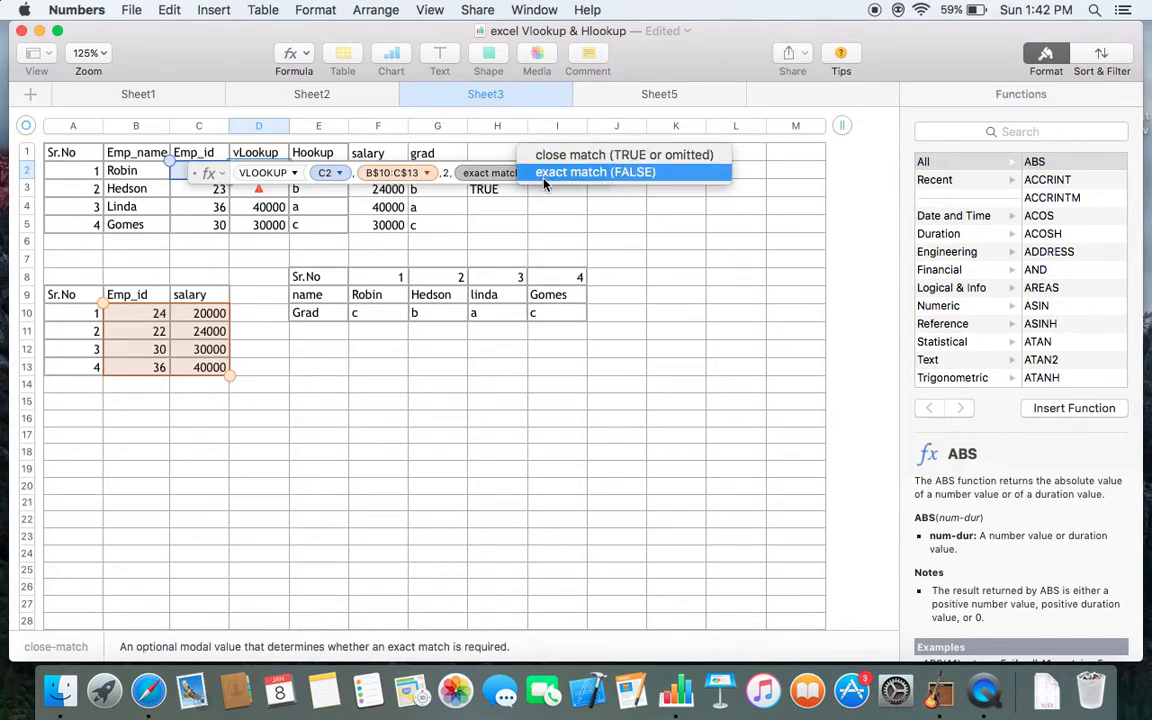
click(545, 174)
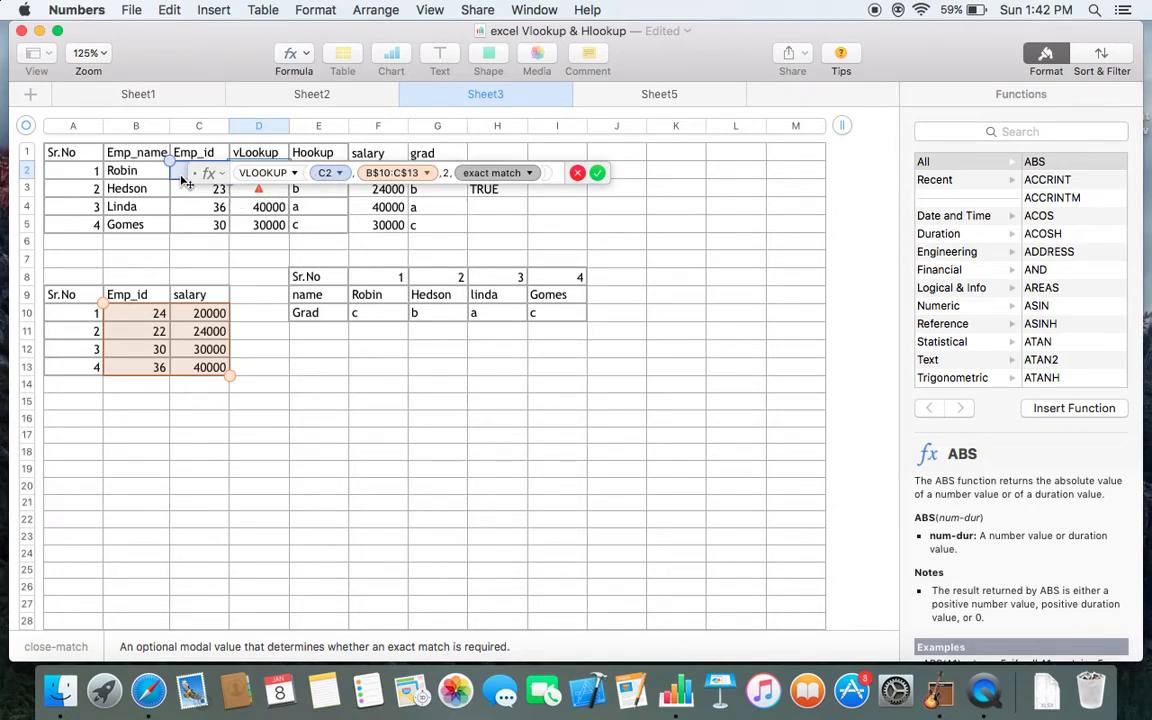
key(Return)
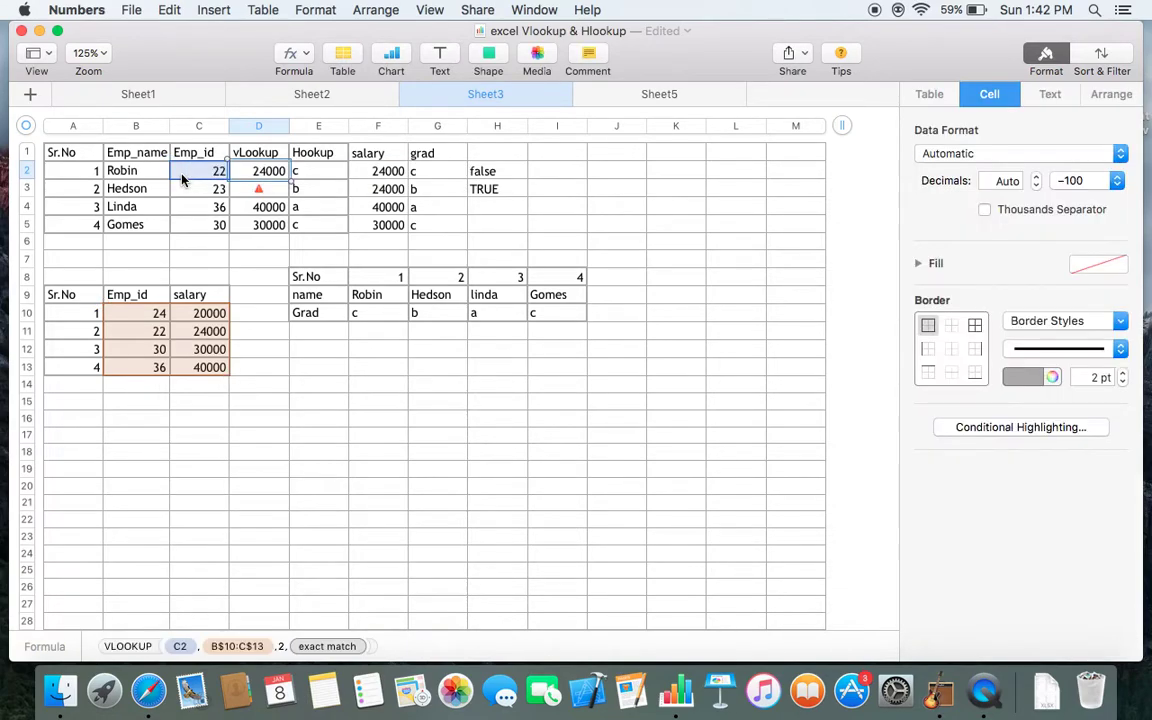
Review the Emp_id lookup value in C2 and the arguments and match-type choices of the VLOOKUP formula in D2
click(190, 174)
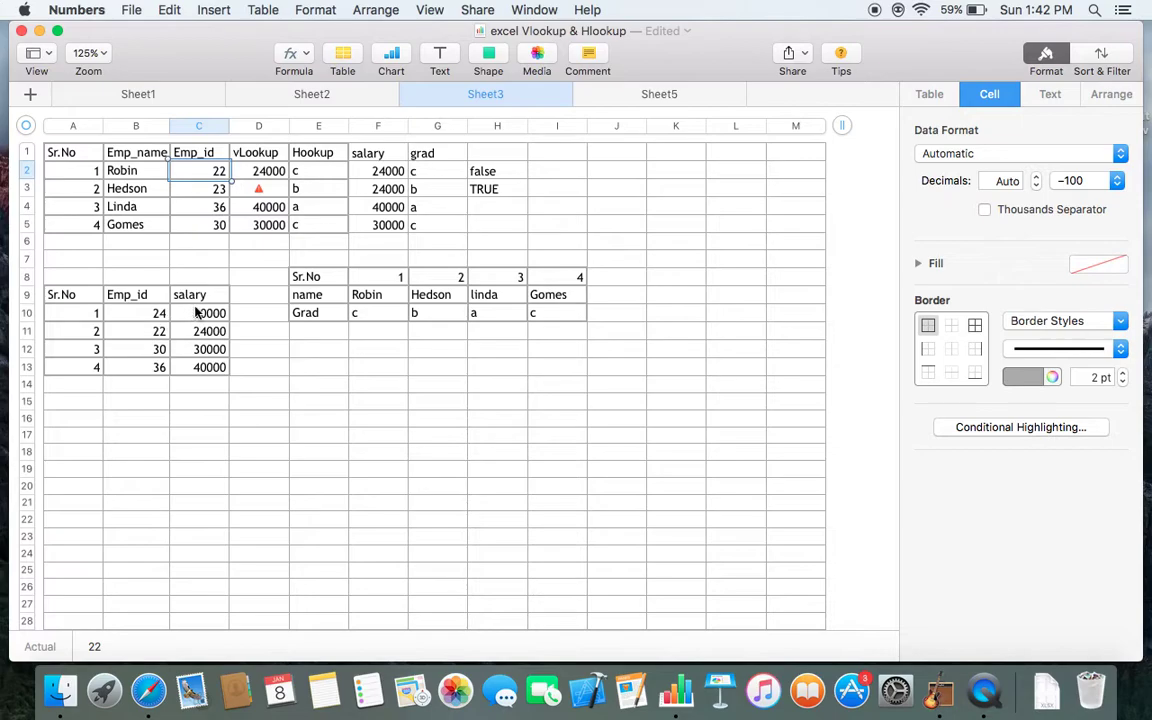
double_click(262, 172)
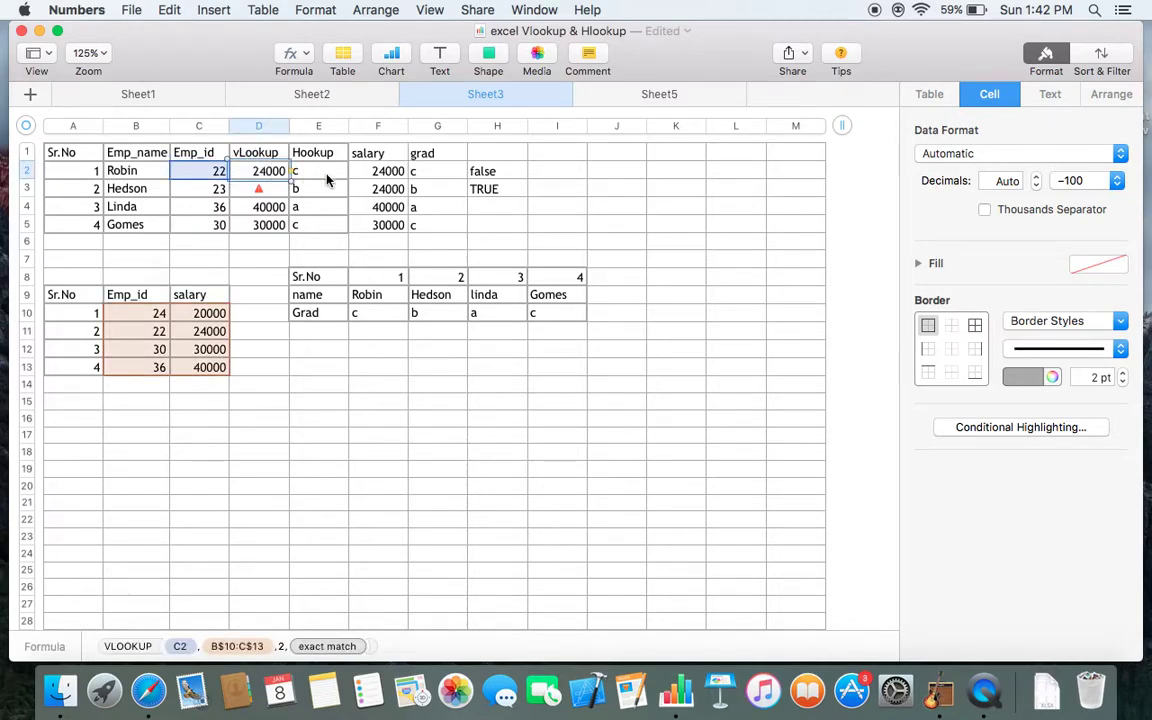
double_click(262, 175)
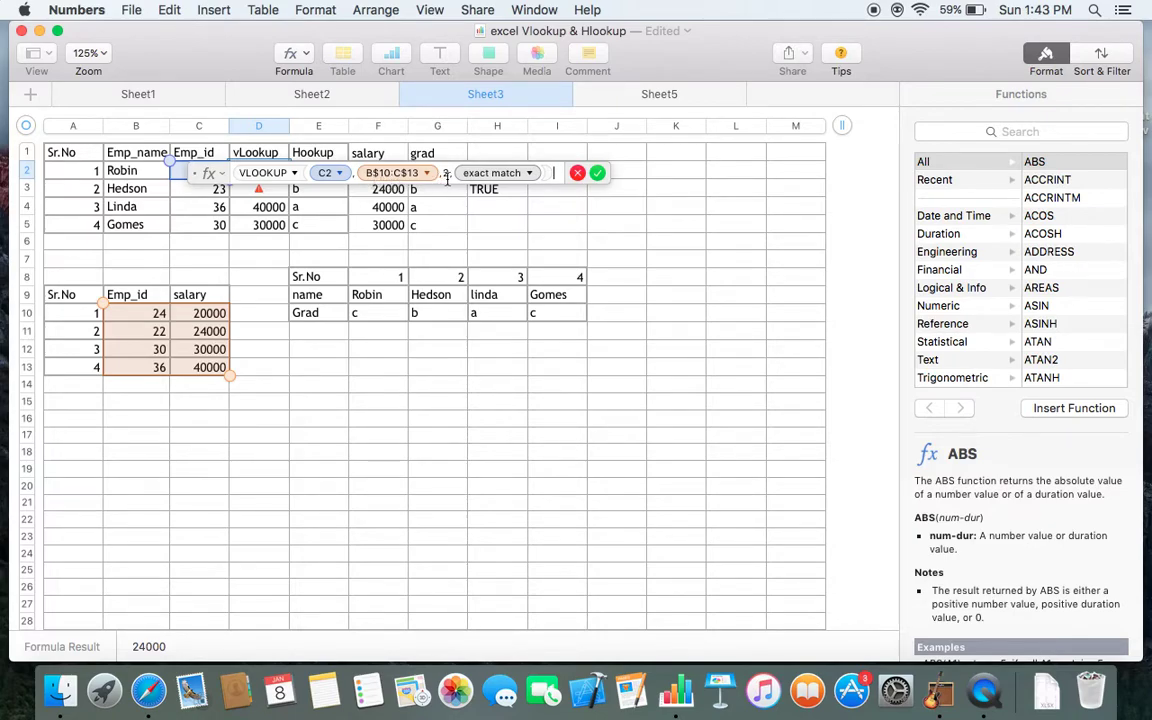
click(530, 174)
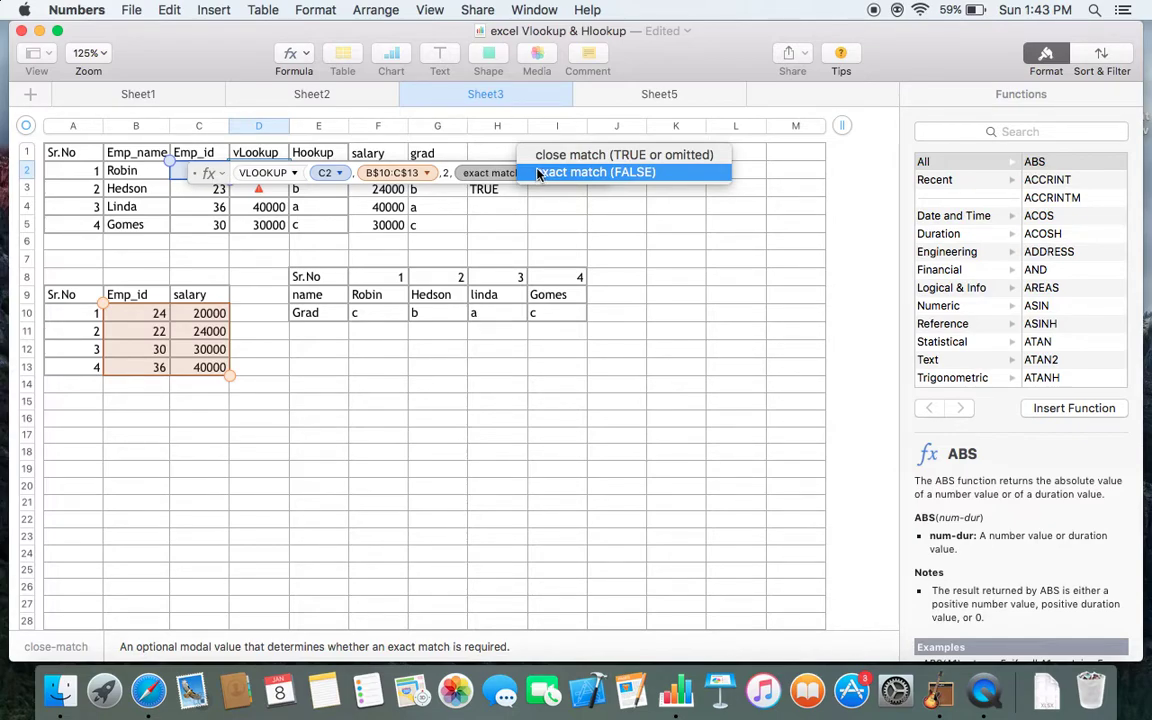
click(403, 212)
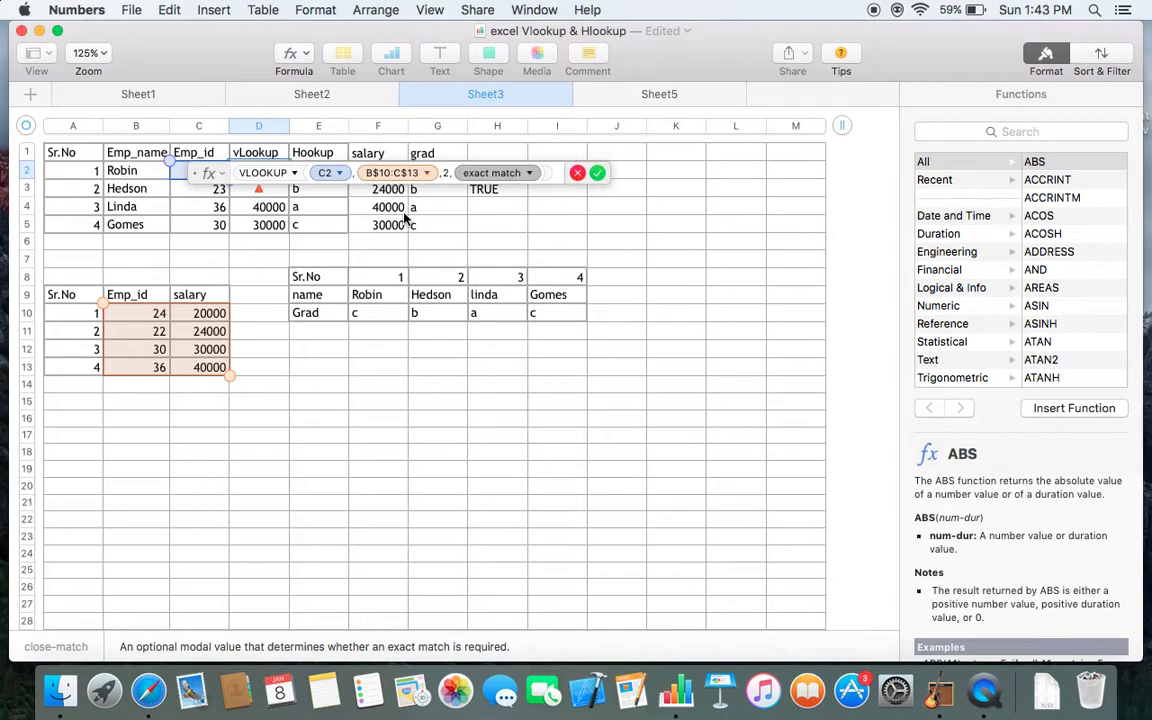
key(Return)
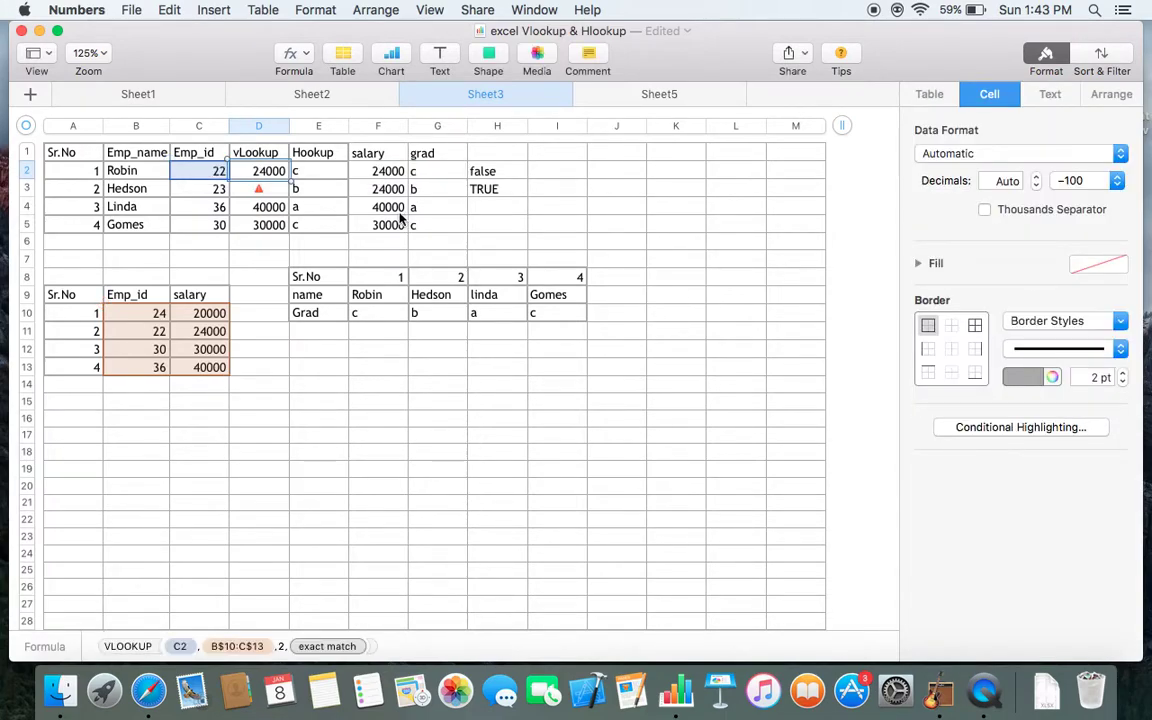
Examine the VLOOKUP formula in D3 and its match-type choices without changing them
drag(259, 181, 265, 193)
double_click(265, 193)
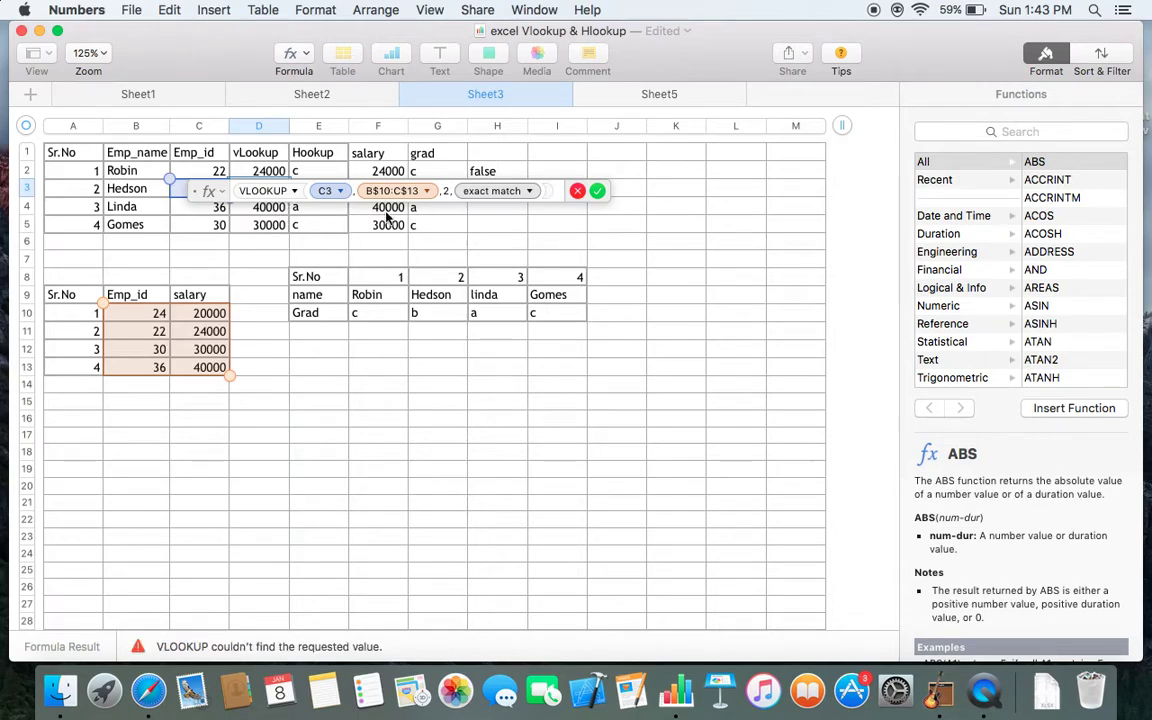
click(530, 193)
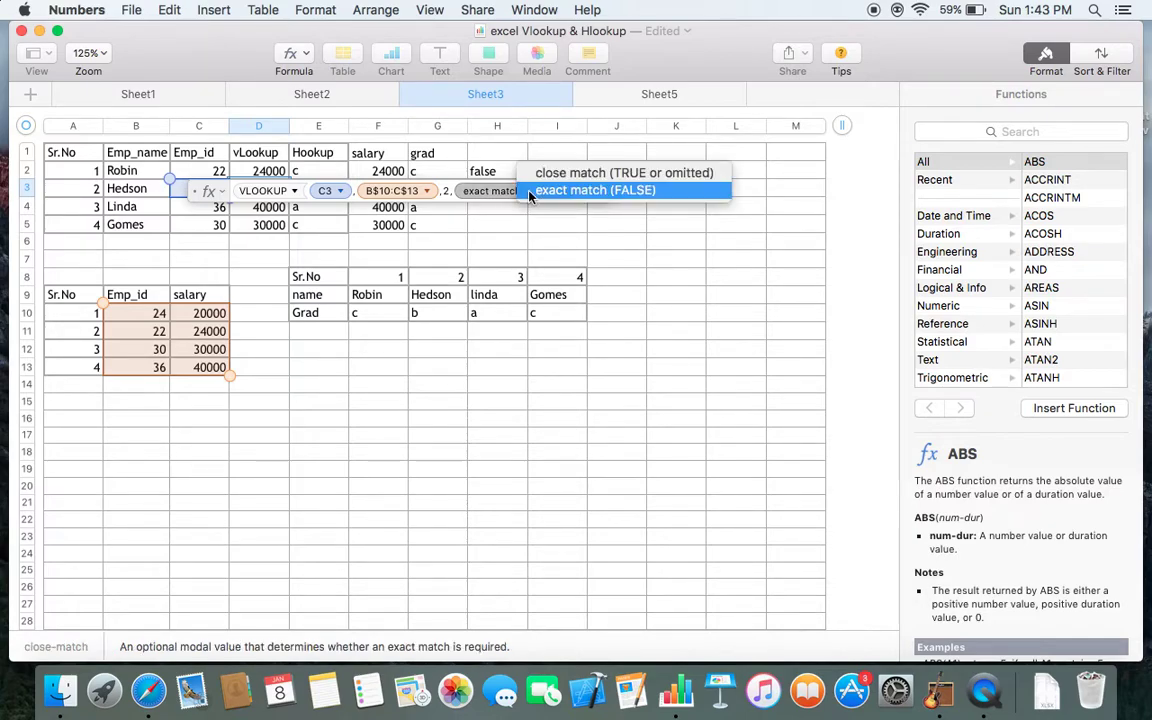
click(510, 249)
key(Return)
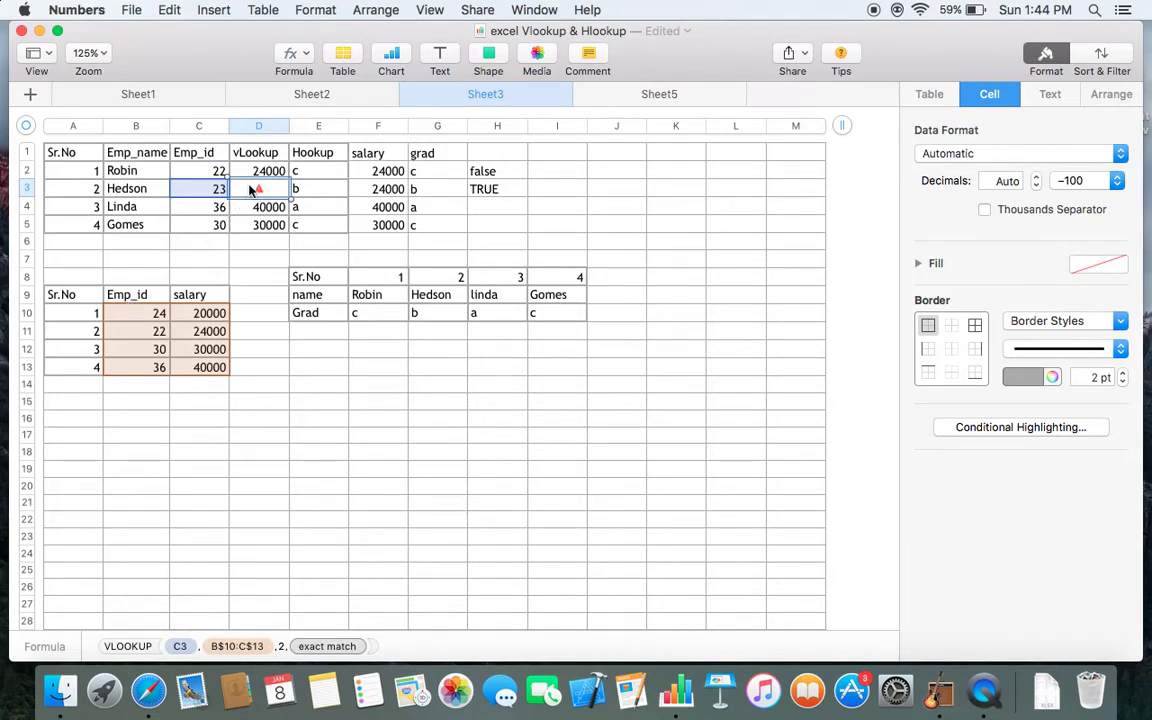
Examine the close-match VLOOKUP formula in F3 and its match-type choices
double_click(386, 188)
click(647, 190)
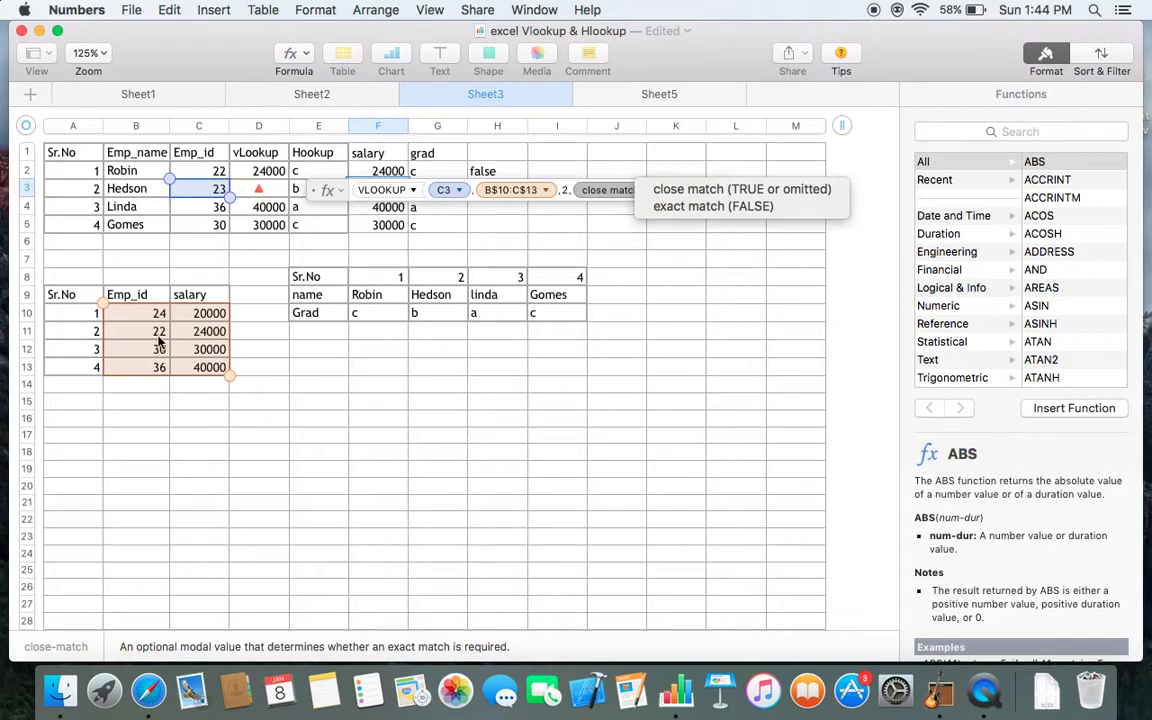
key(Return)
key(Return)
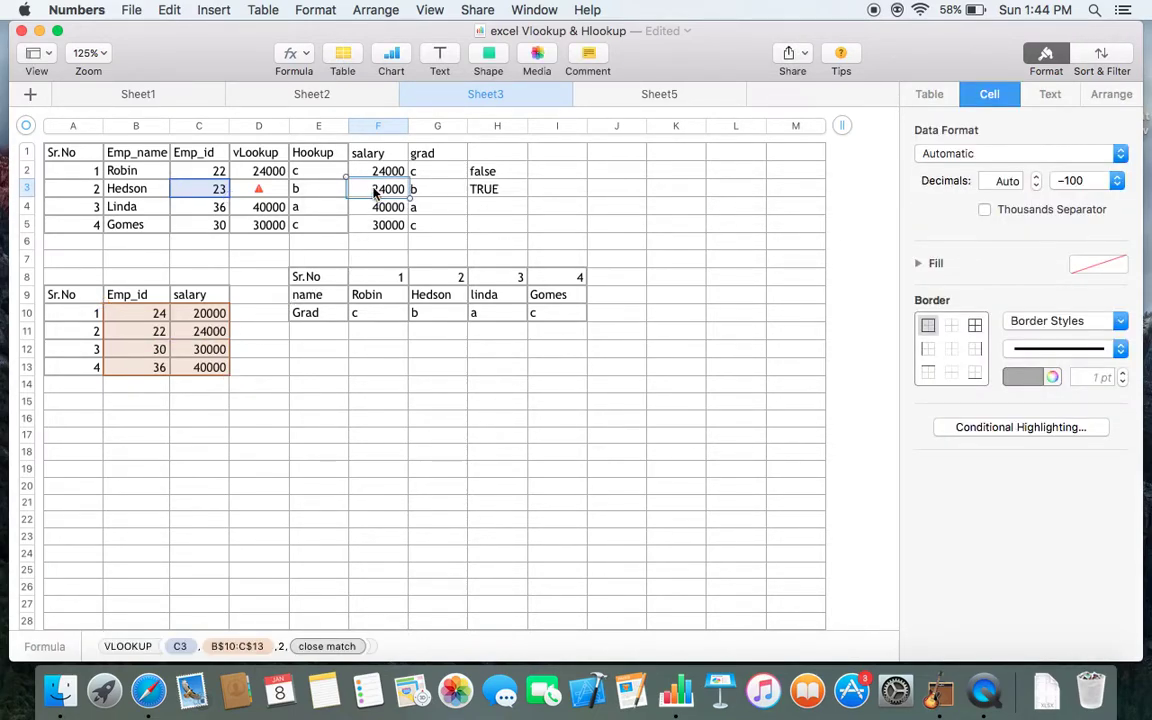
Examine the arguments of the HLOOKUP formula in E2
click(303, 177)
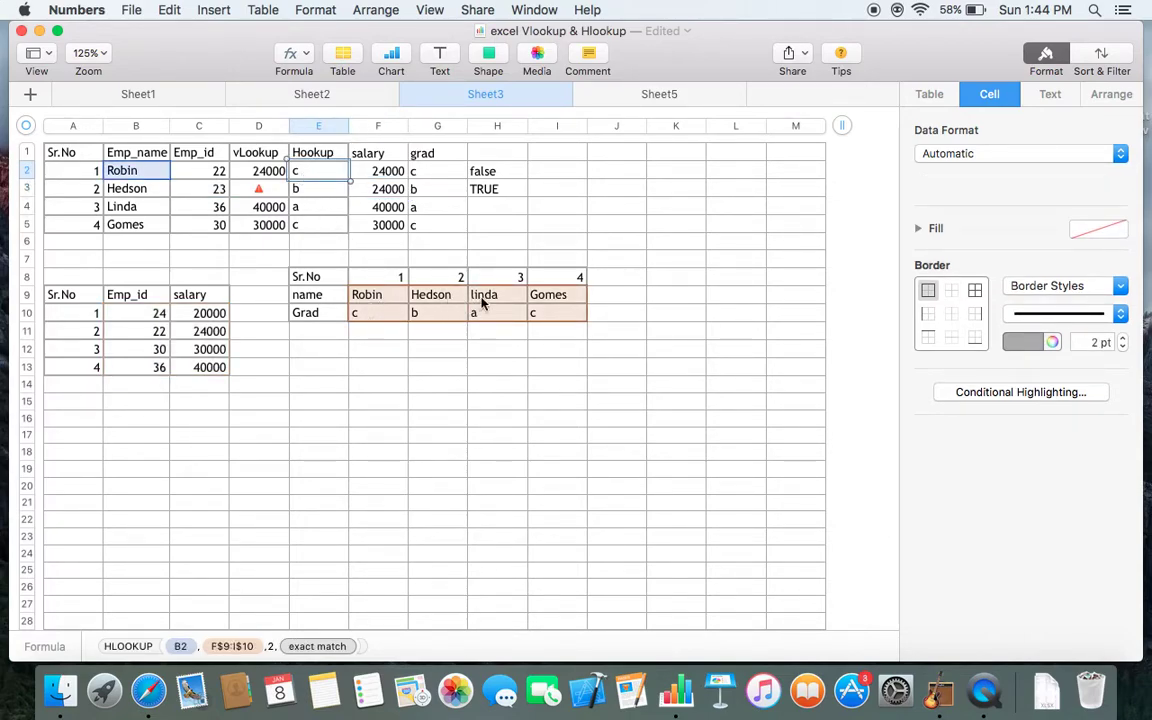
double_click(326, 172)
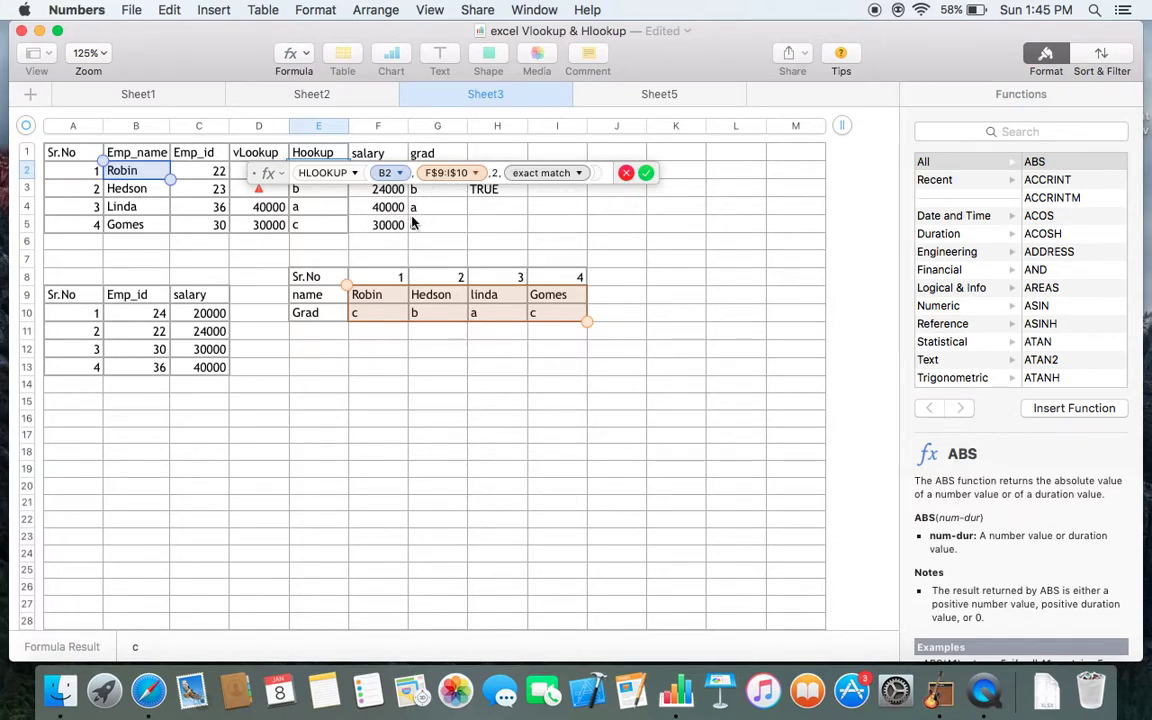
key(Return)
Examine the VLOOKUP formula in F2 and leave it without saving any edit
click(385, 172)
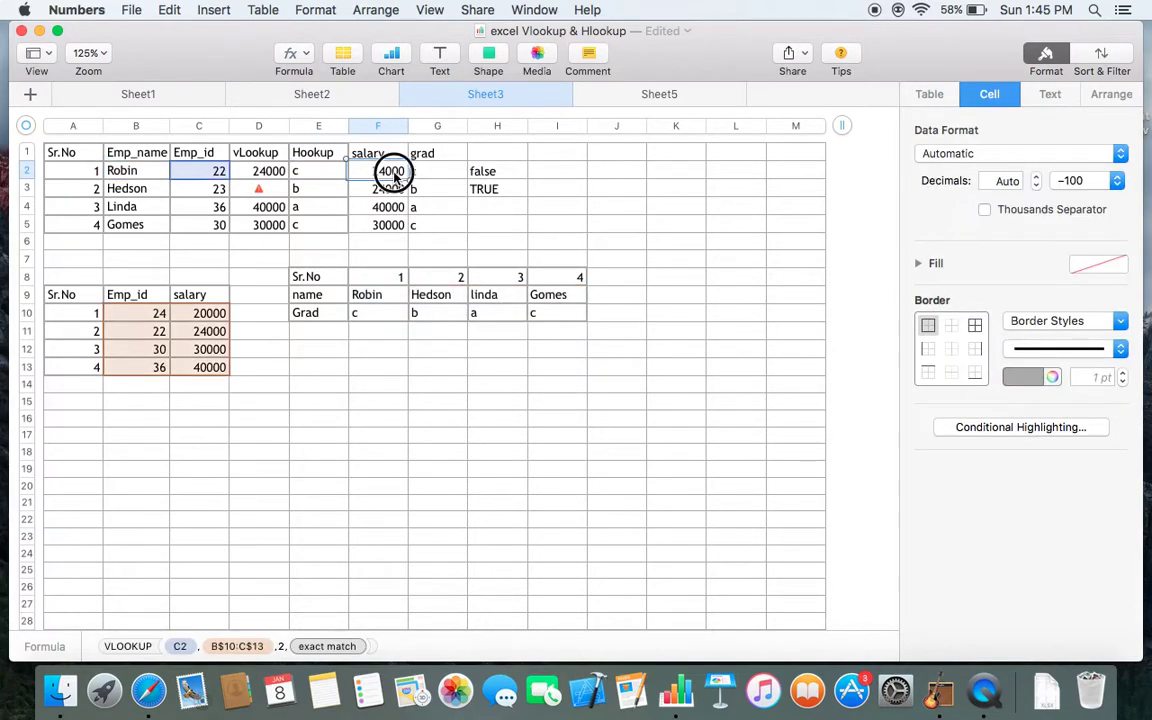
click(395, 175)
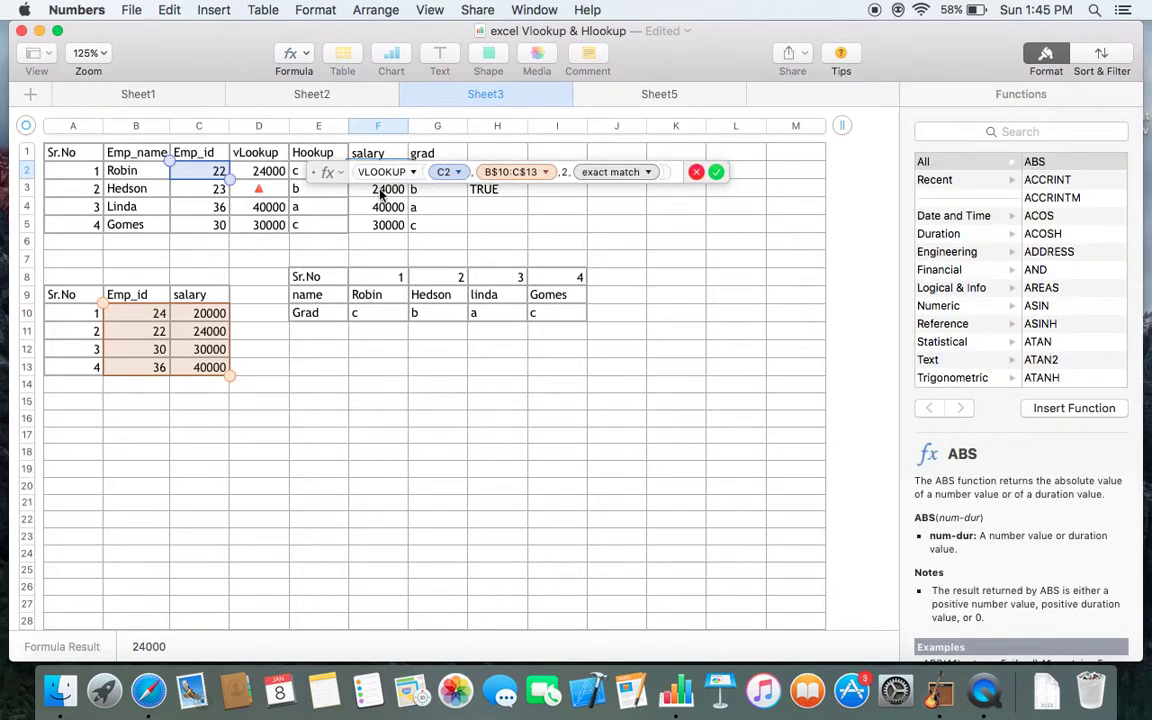
text(+)
click(378, 206)
key(Escape)
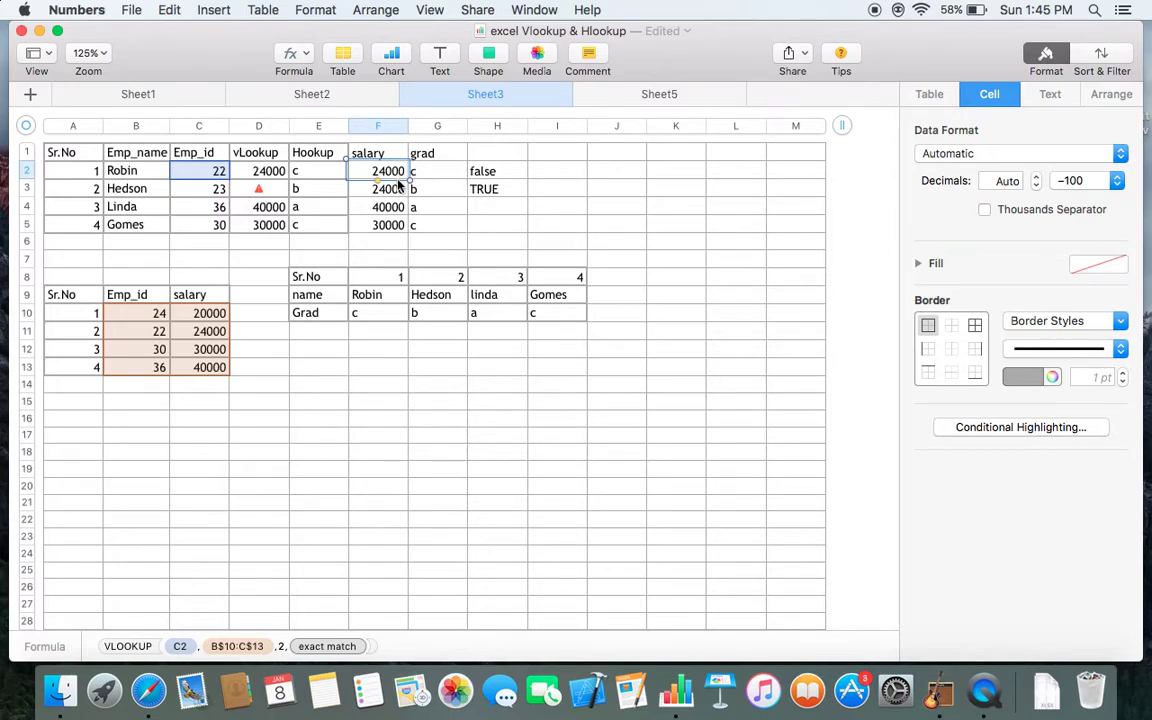
Clear the existing formulas from the salary column cells F2:F5
key(shift+Down)
key(shift+Down)
key(shift+Down)
key(Delete)
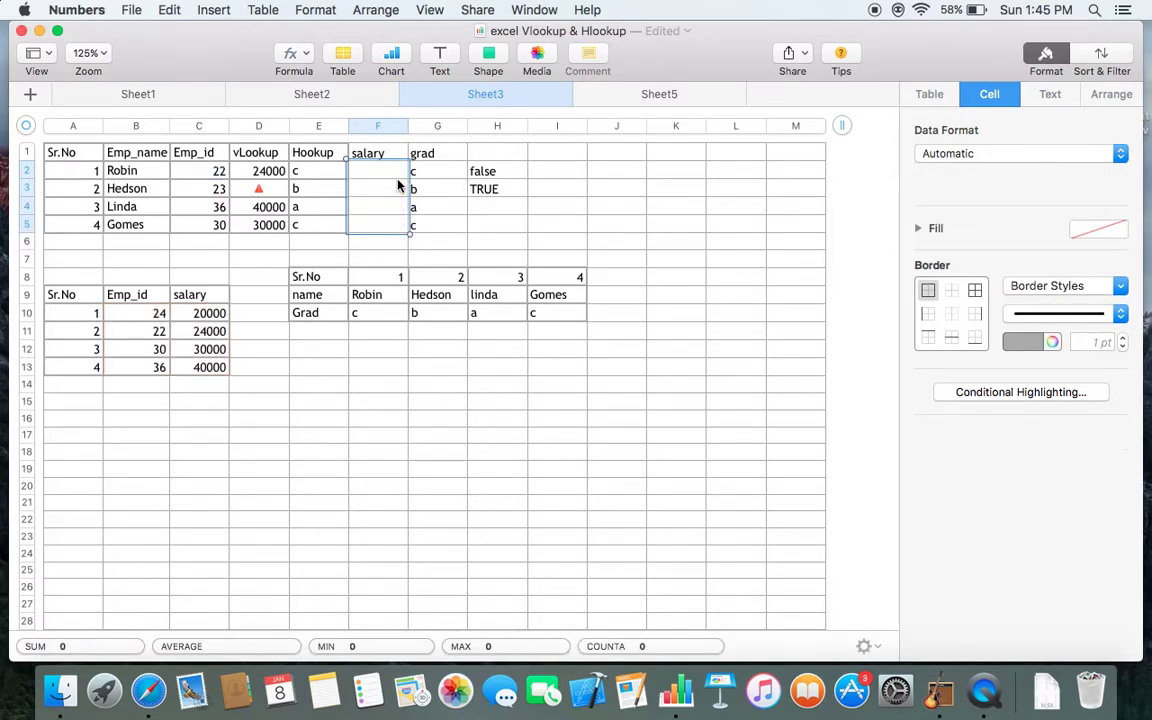
Start a VLOOKUP formula in F2 with the Emp_id cell C2 as the value to search for
double_click(388, 170)
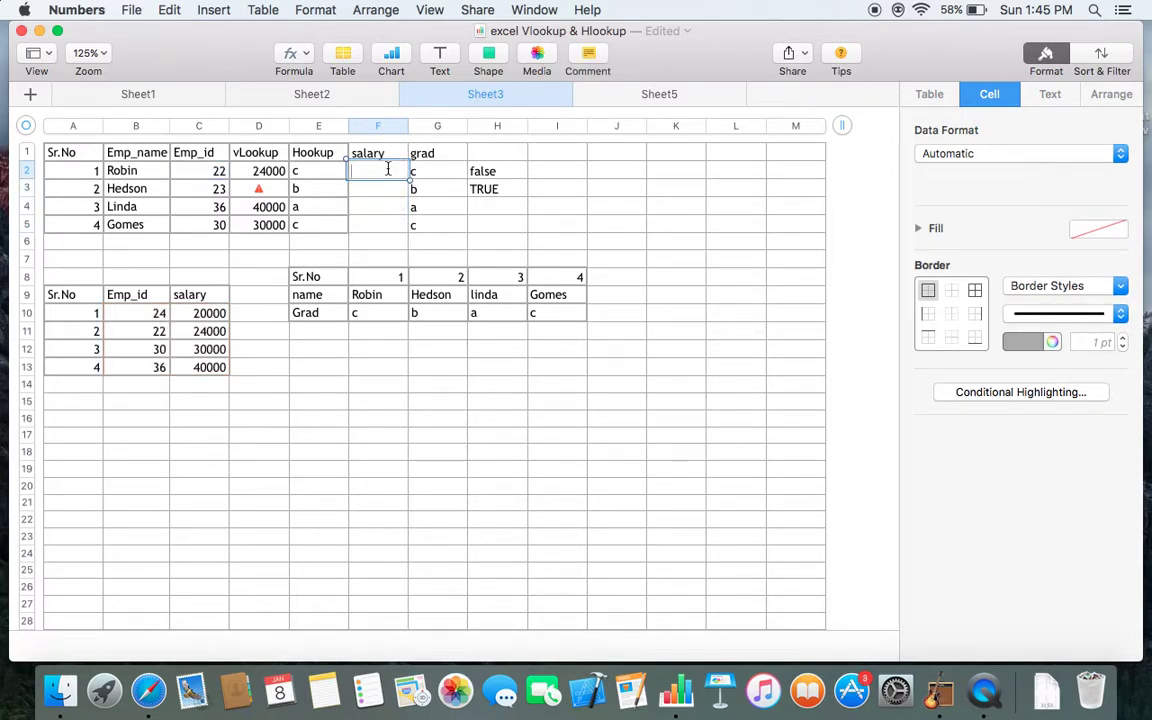
text(=VLOOKUP)
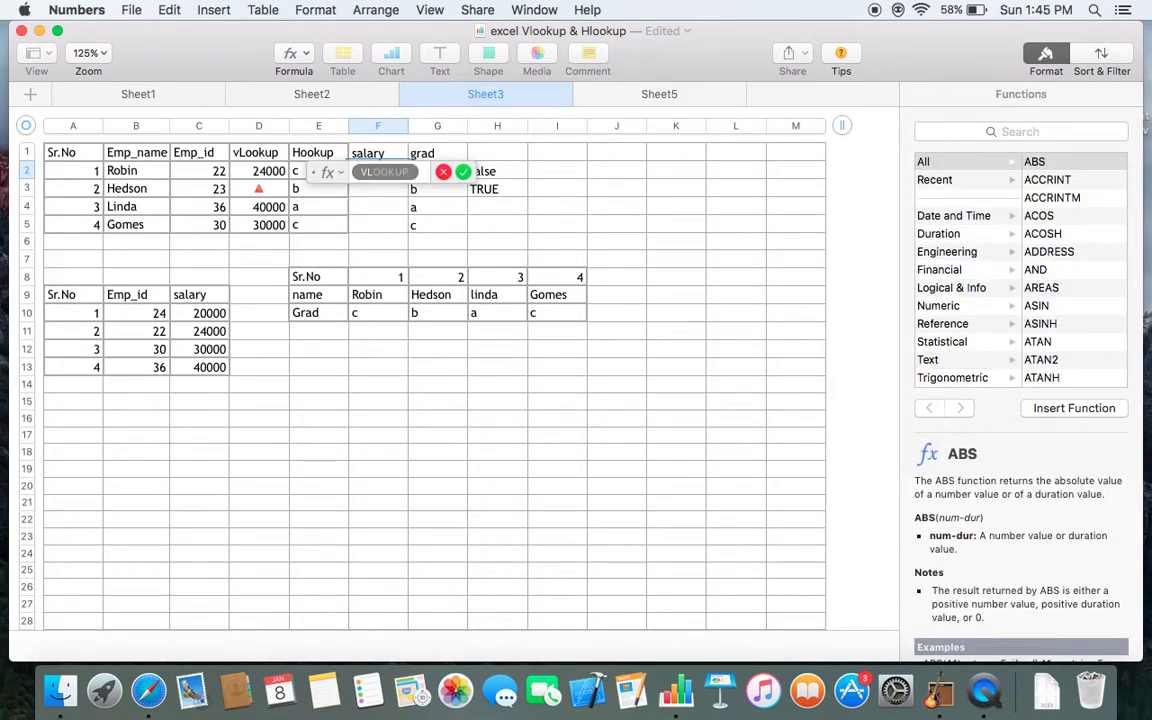
key(Return)
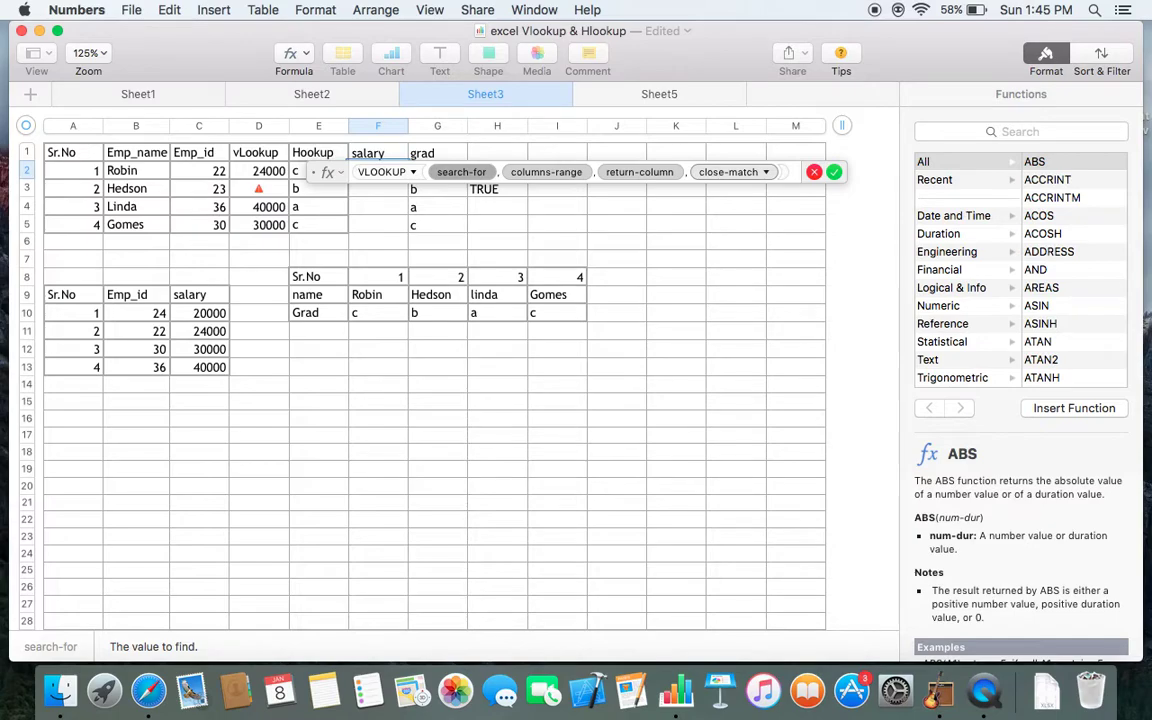
click(453, 177)
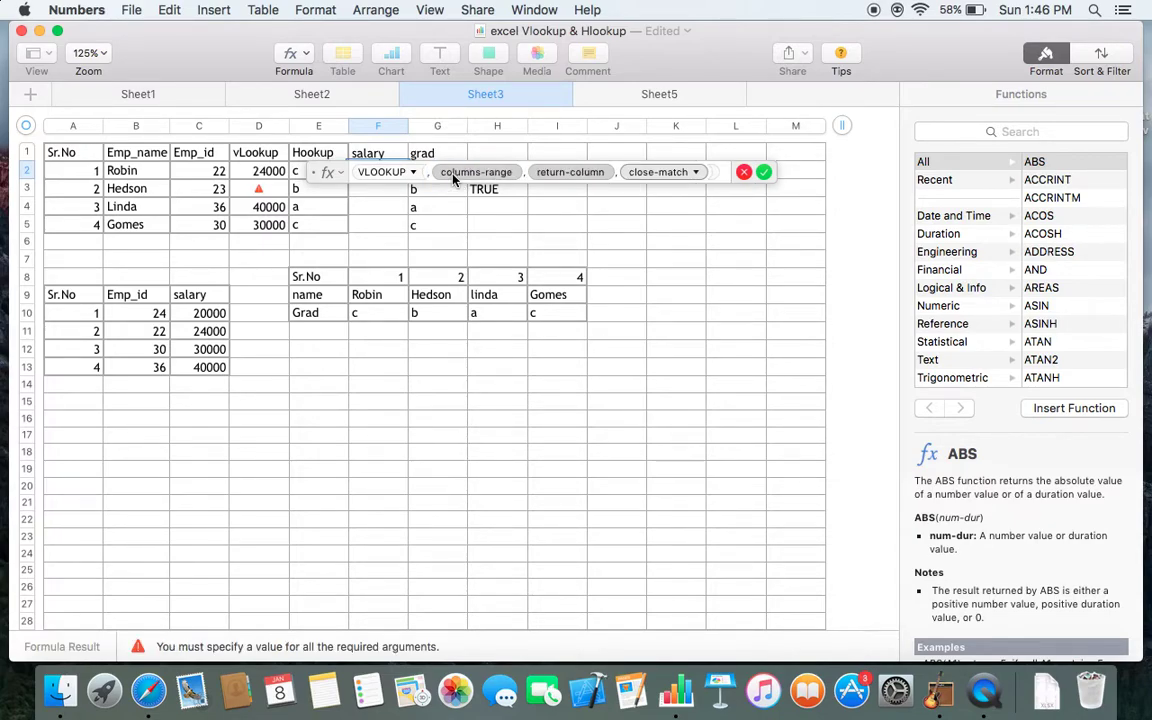
text(C)
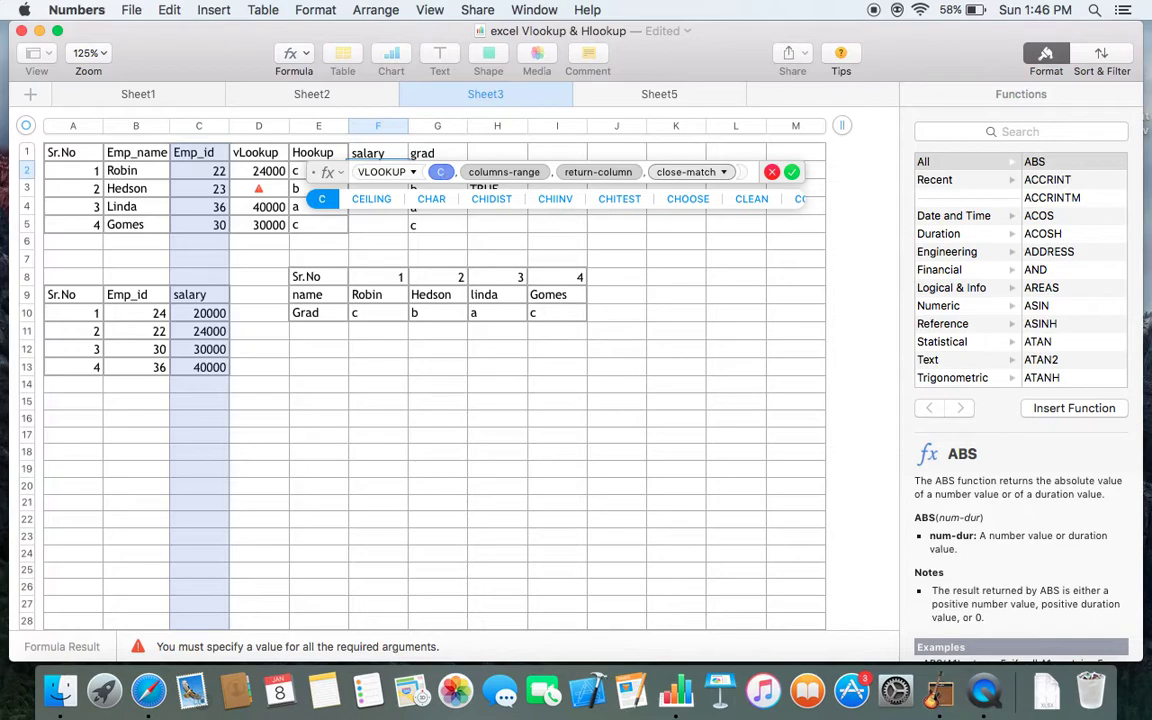
text(2)
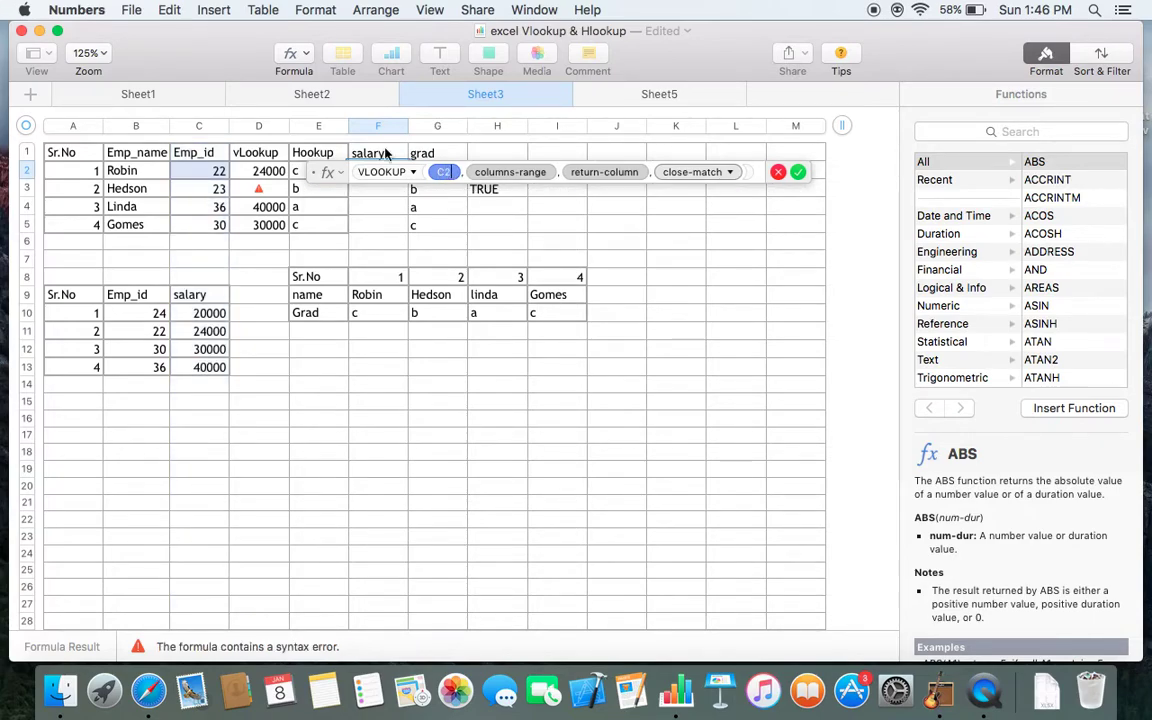
click(210, 172)
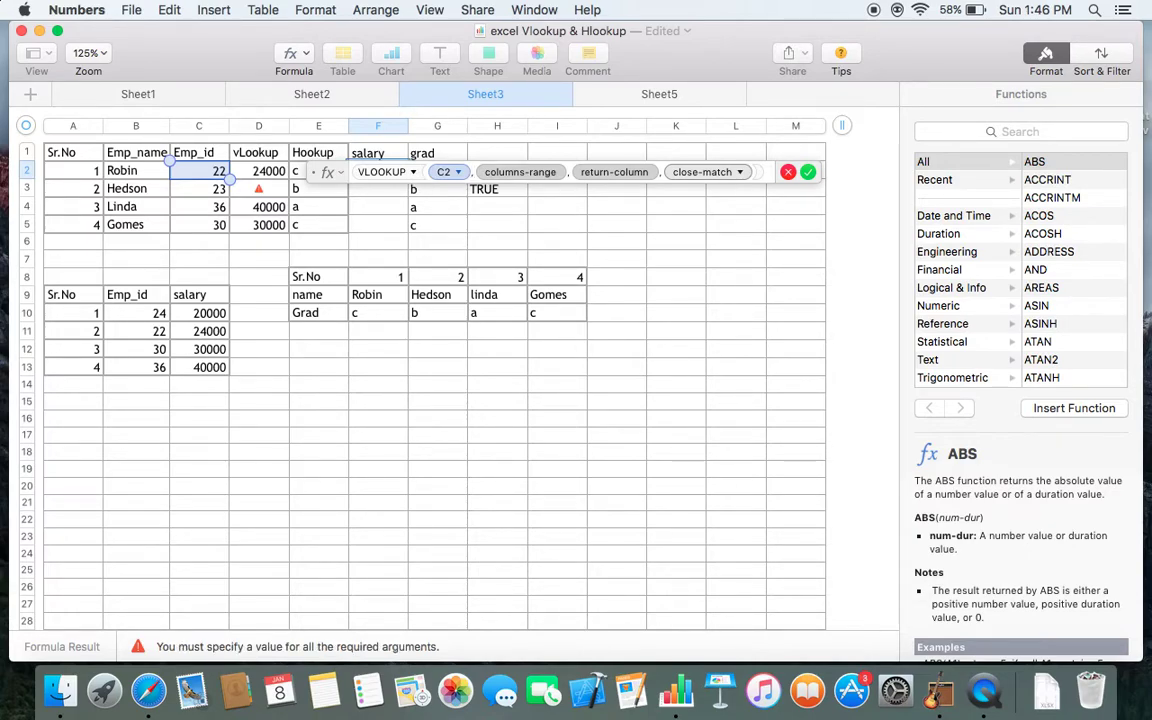
Complete the VLOOKUP formula in F2 with range B10:C13, return column 2 and exact match
click(118, 313)
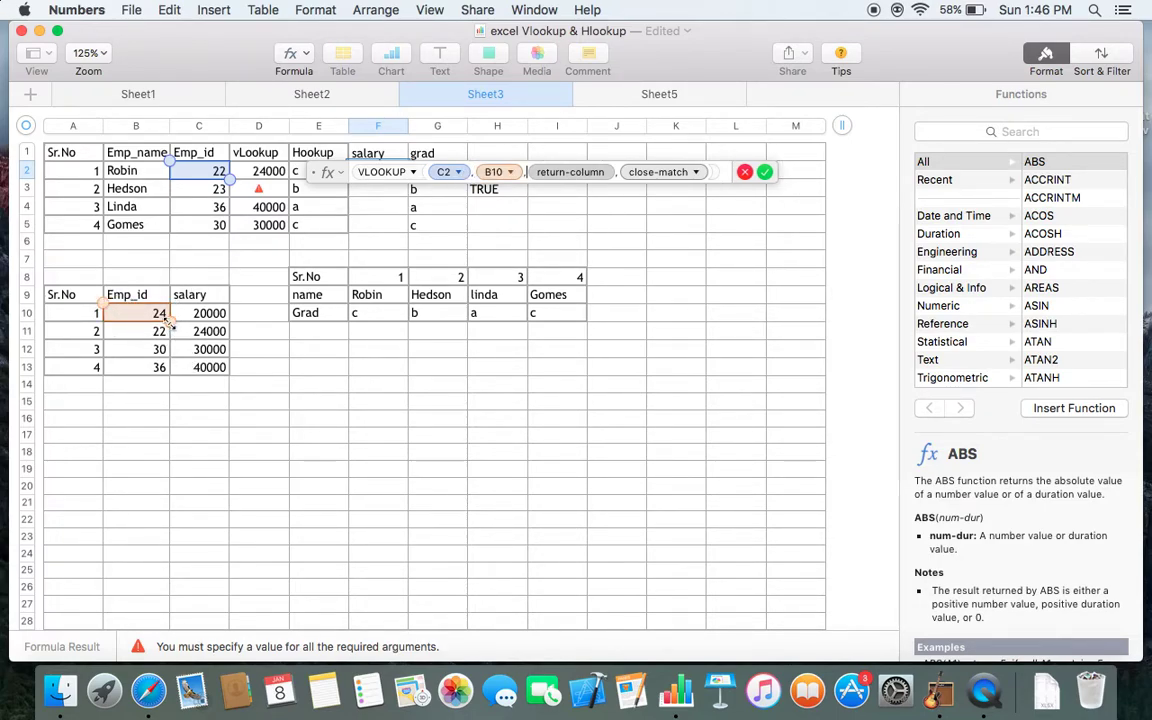
drag(157, 306, 209, 373)
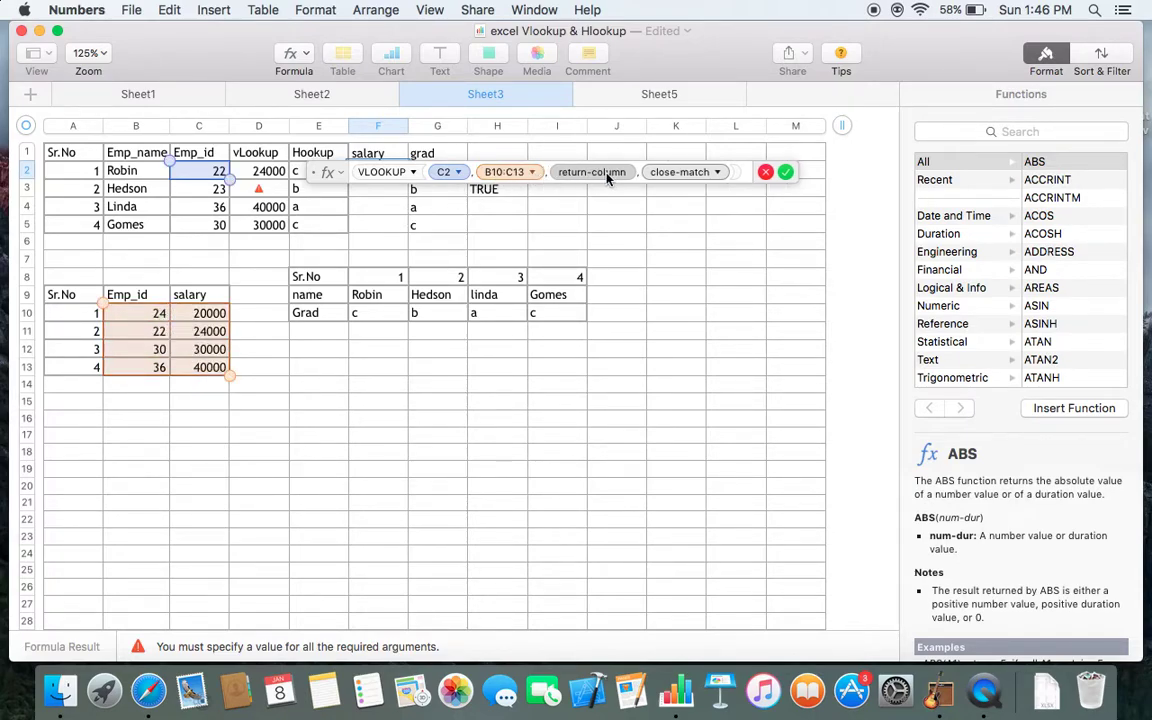
text(2)
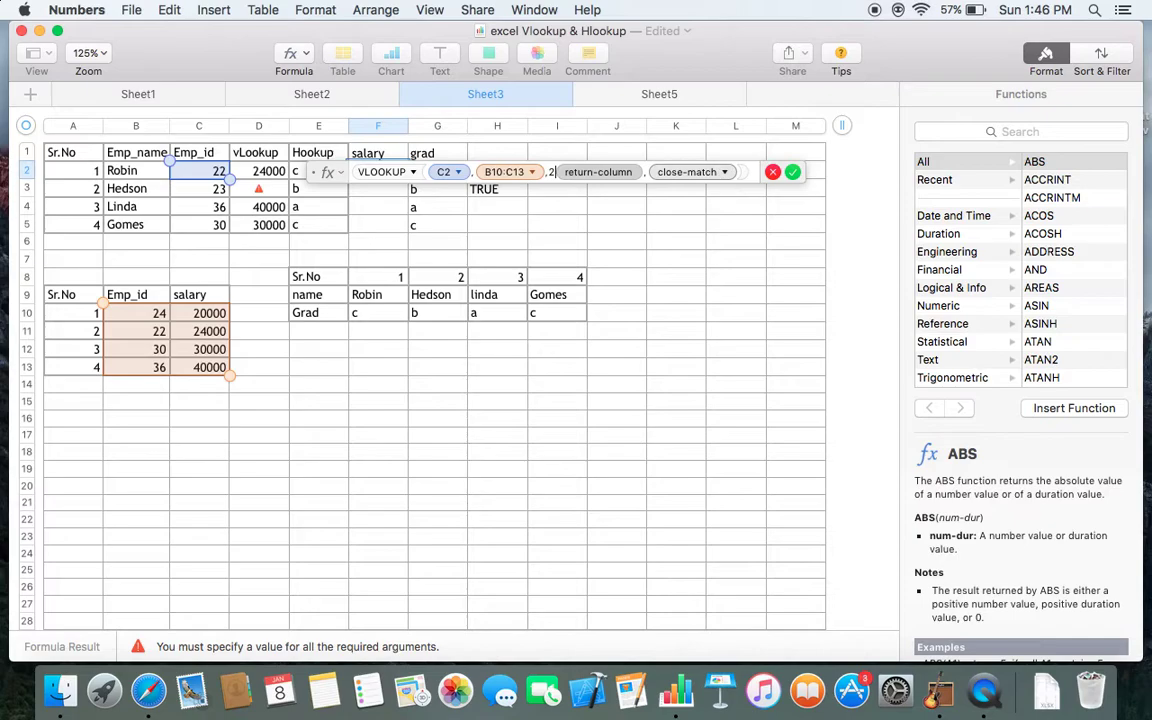
text(,)
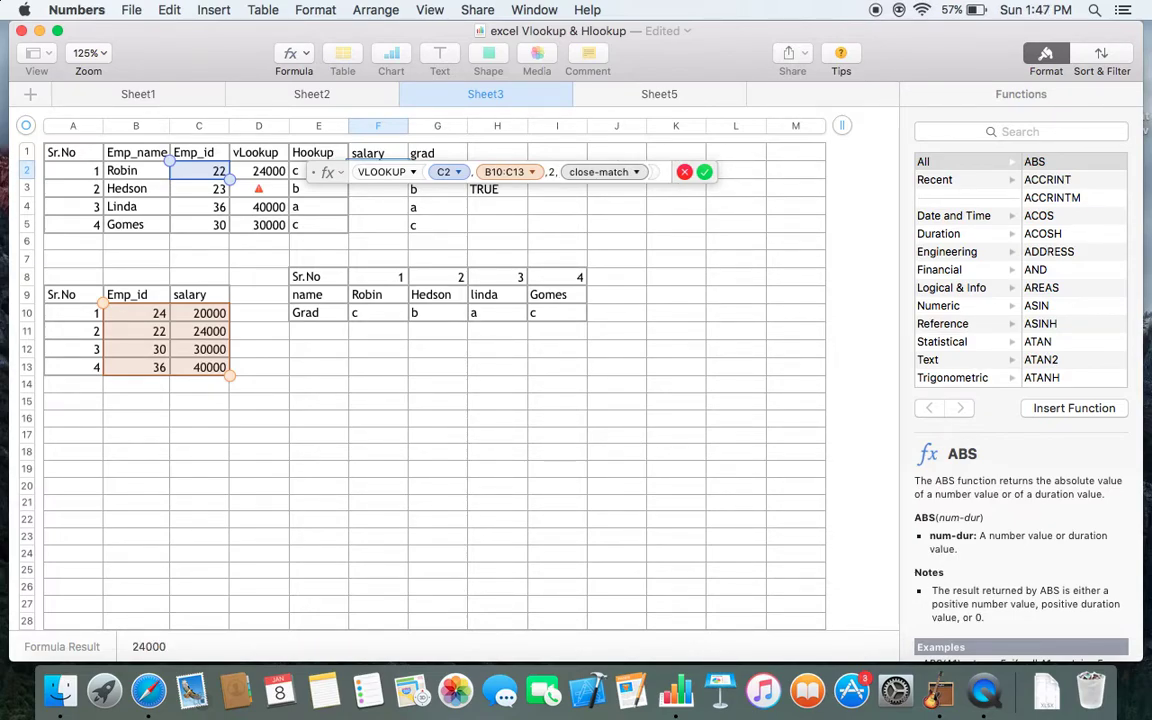
click(639, 175)
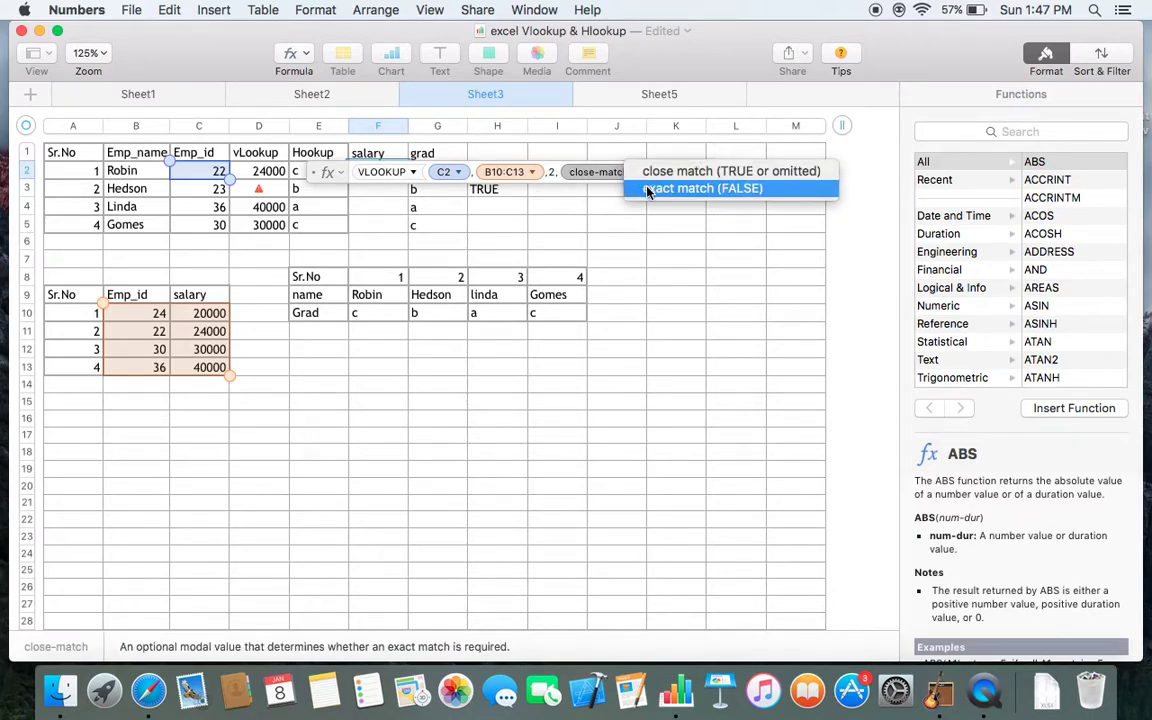
click(648, 189)
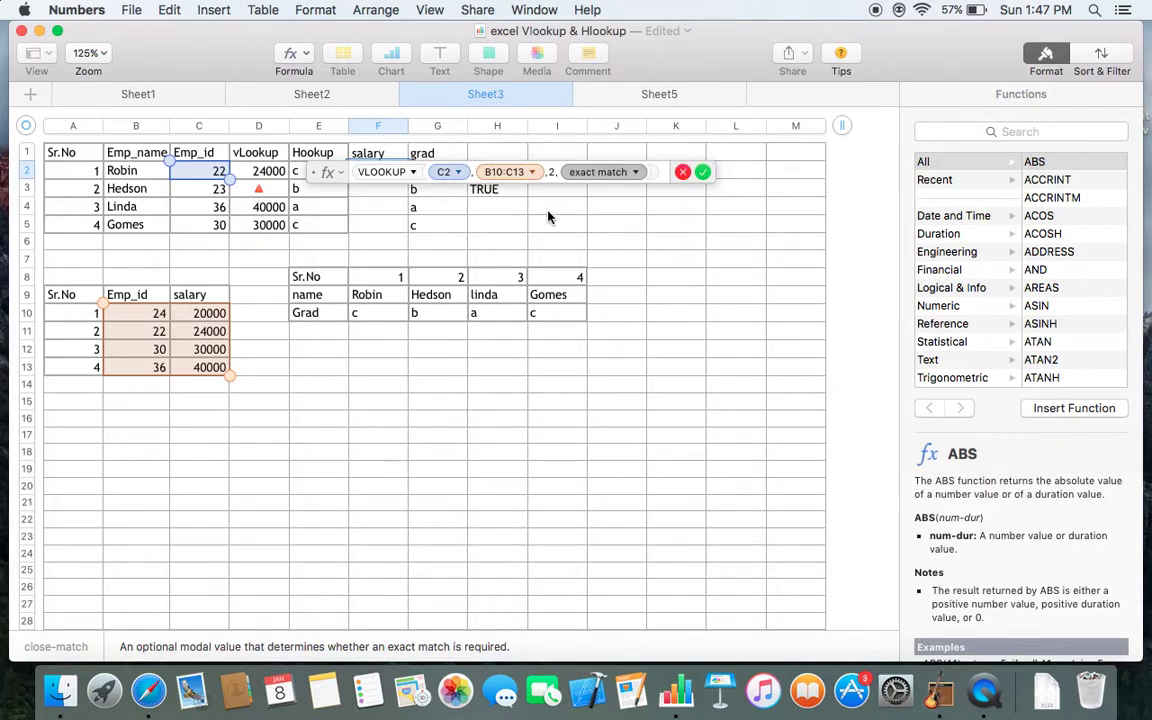
key(Return)
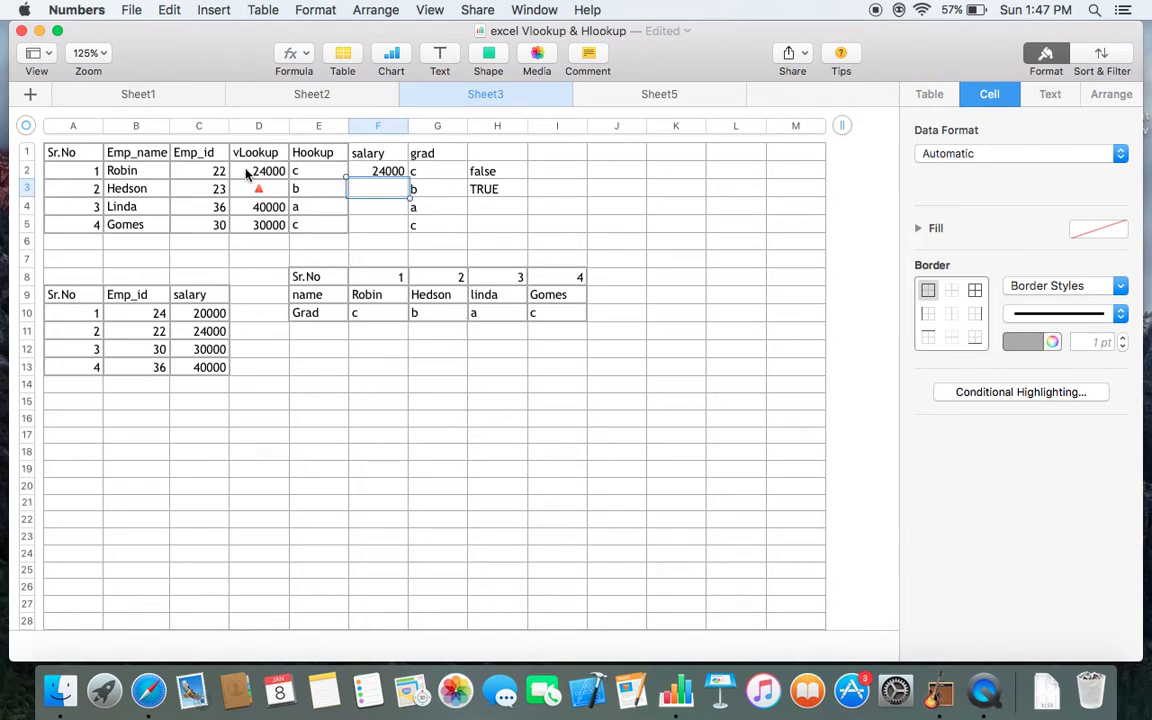
Compare the Emp_id in C2 with the matching lookup table entry in B11 and its salary in C11
click(219, 172)
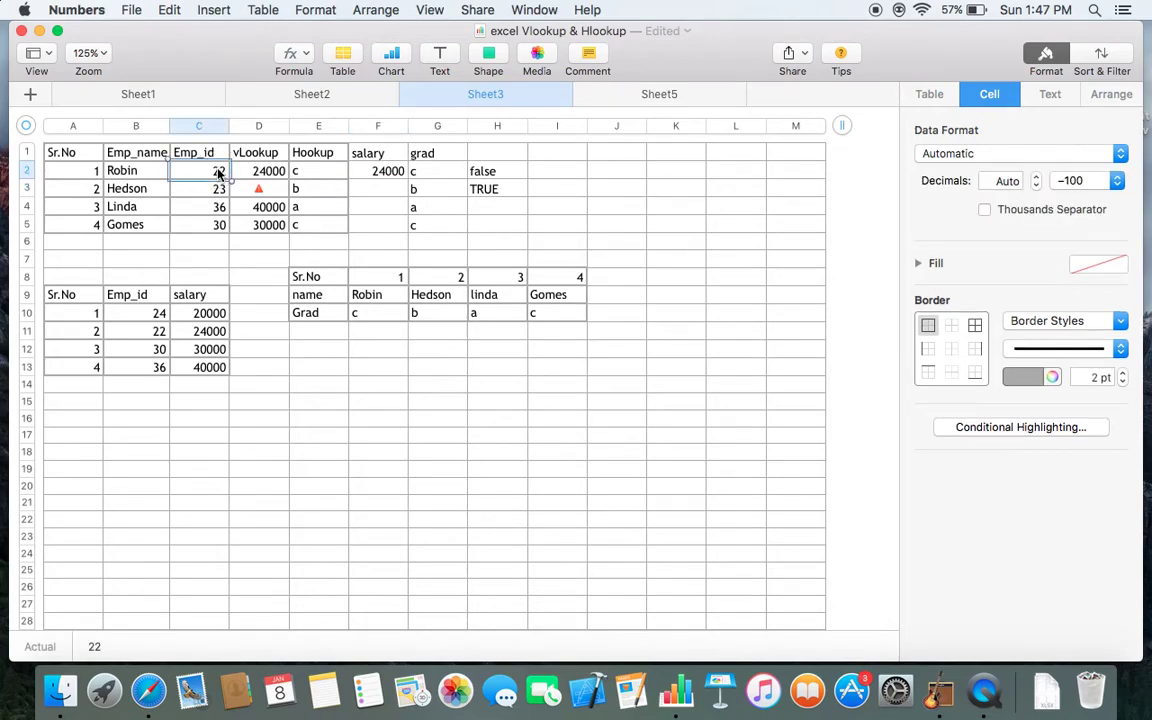
click(149, 330)
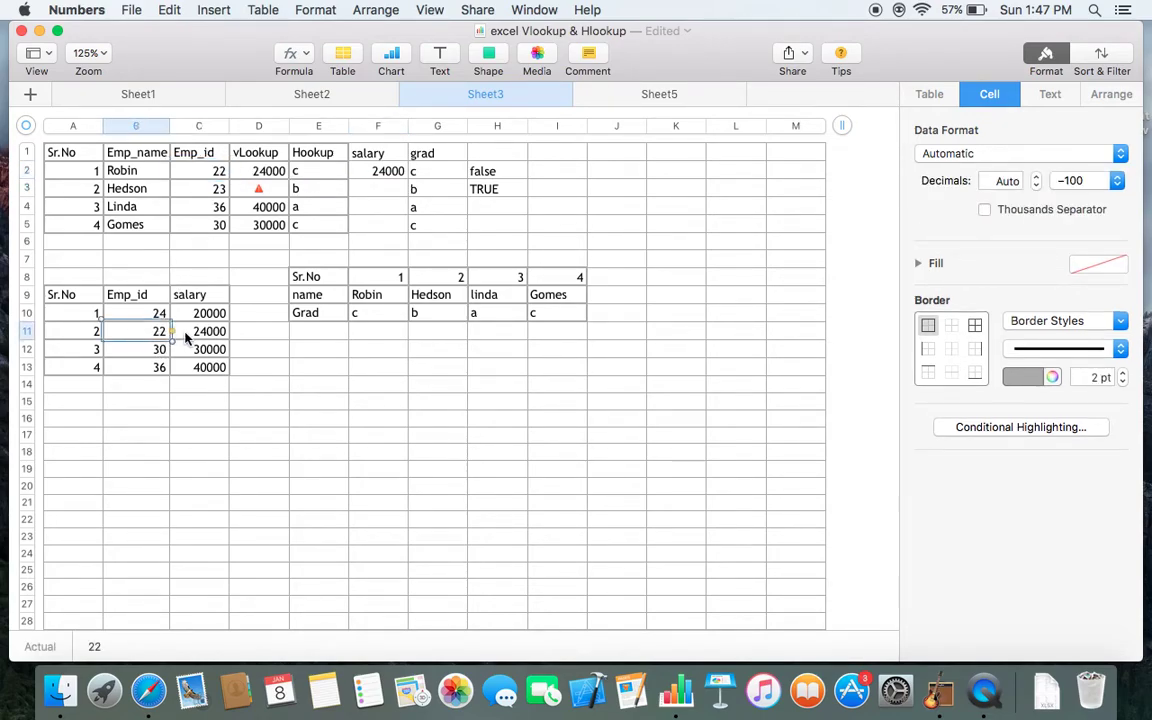
click(194, 336)
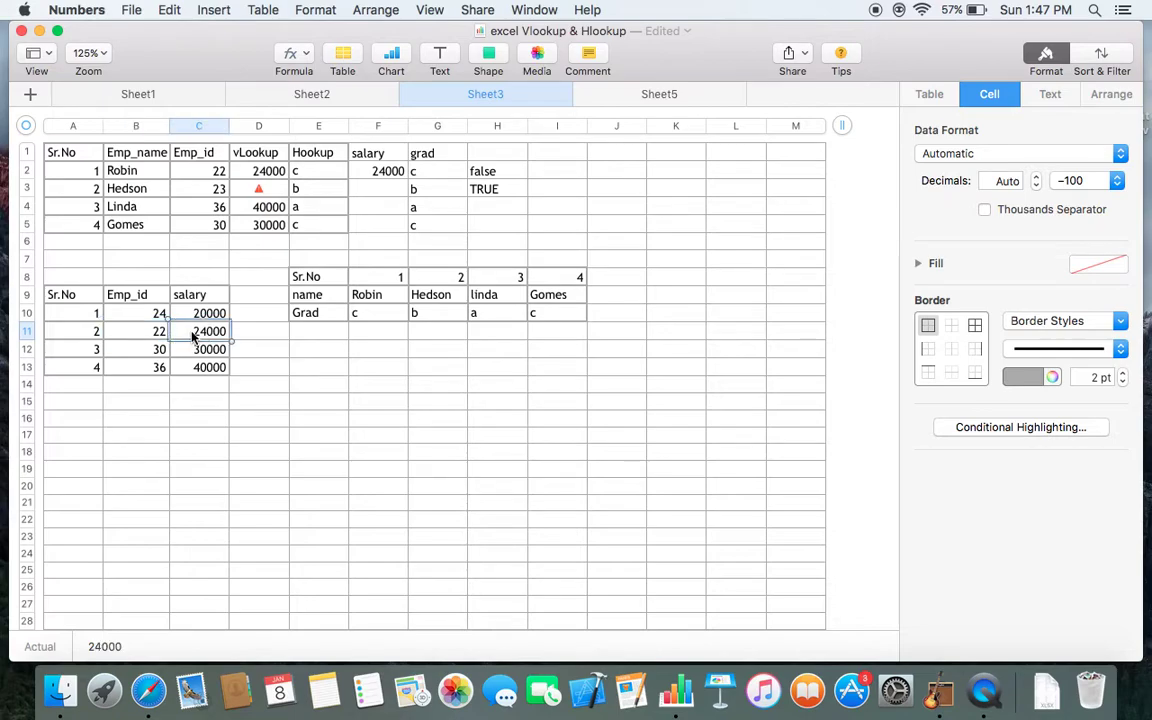
Fill the F2 salary formula down through F5
double_click(385, 174)
drag(378, 181, 373, 224)
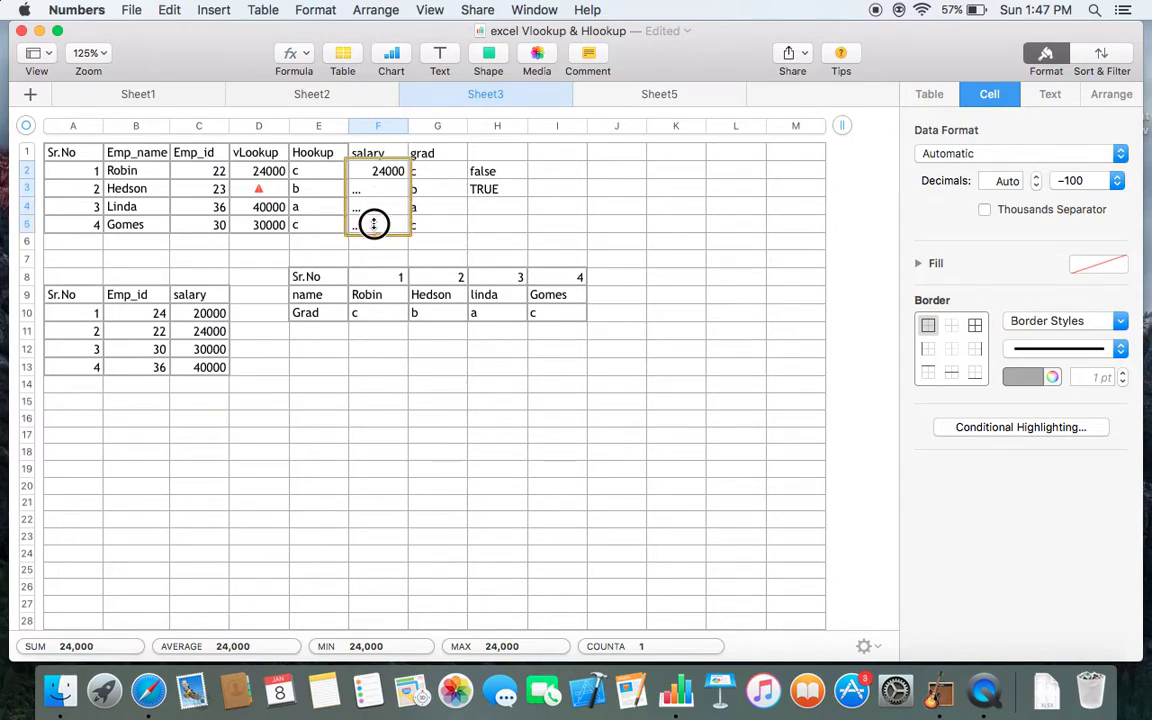
drag(373, 224, 376, 229)
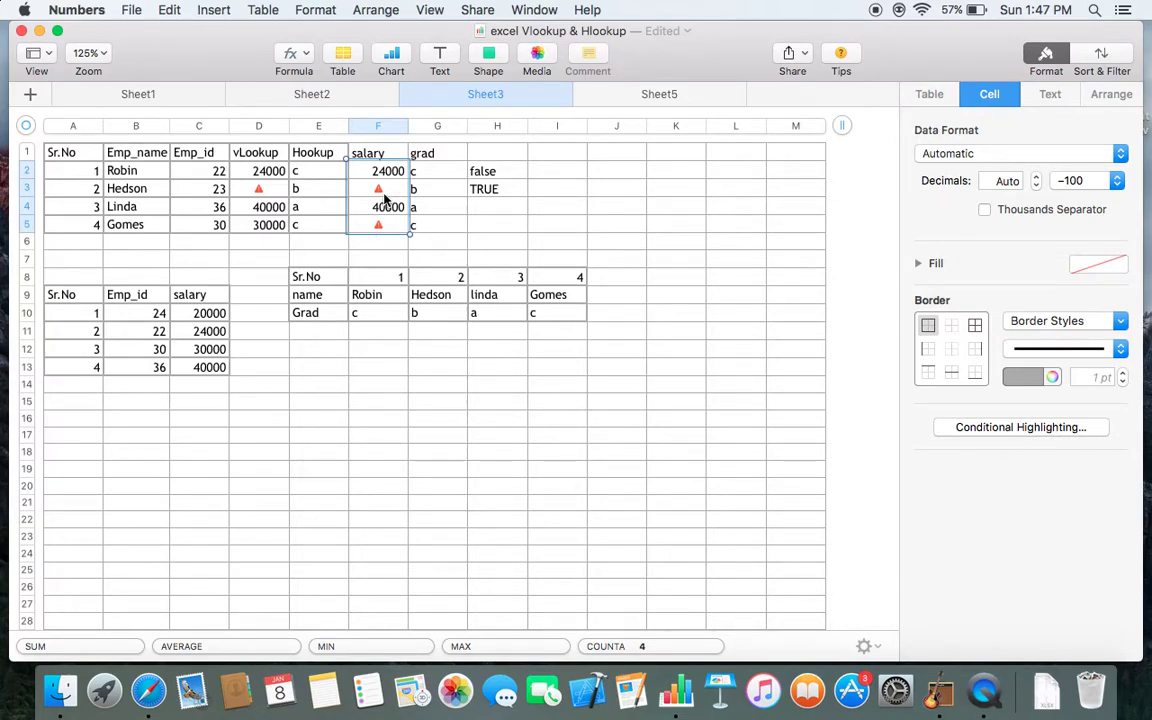
Examine the VLOOKUP formula copied into F3 and discard the references to F2 added to it
double_click(384, 194)
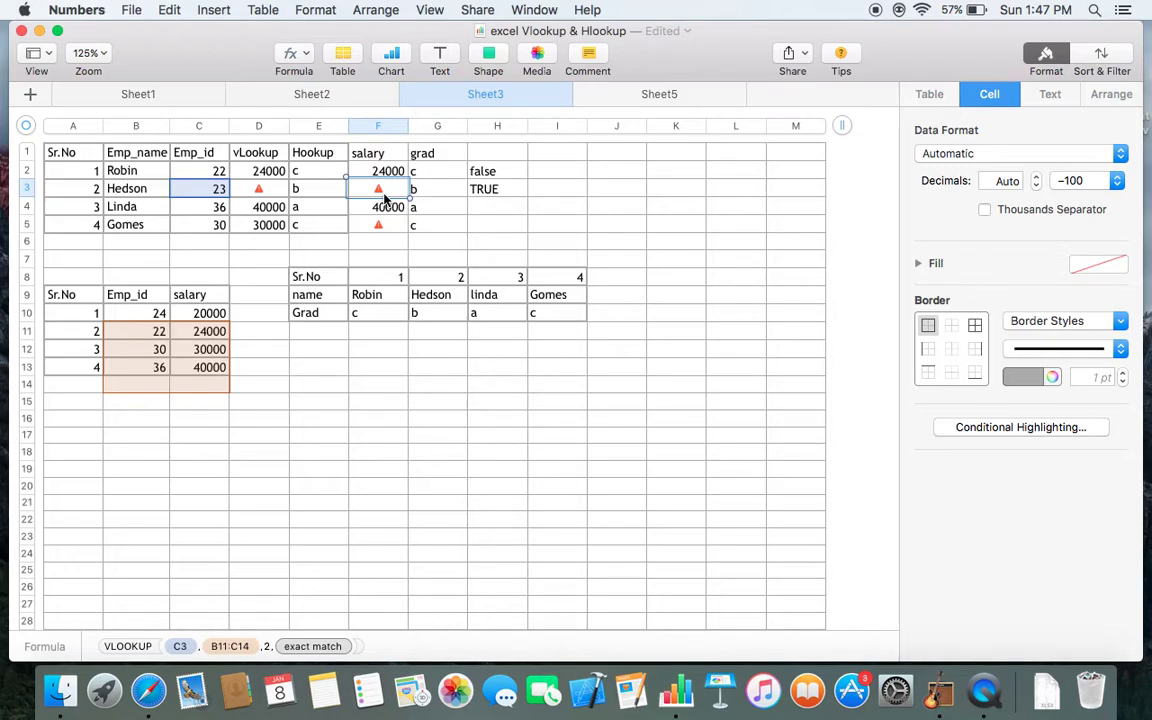
double_click(384, 195)
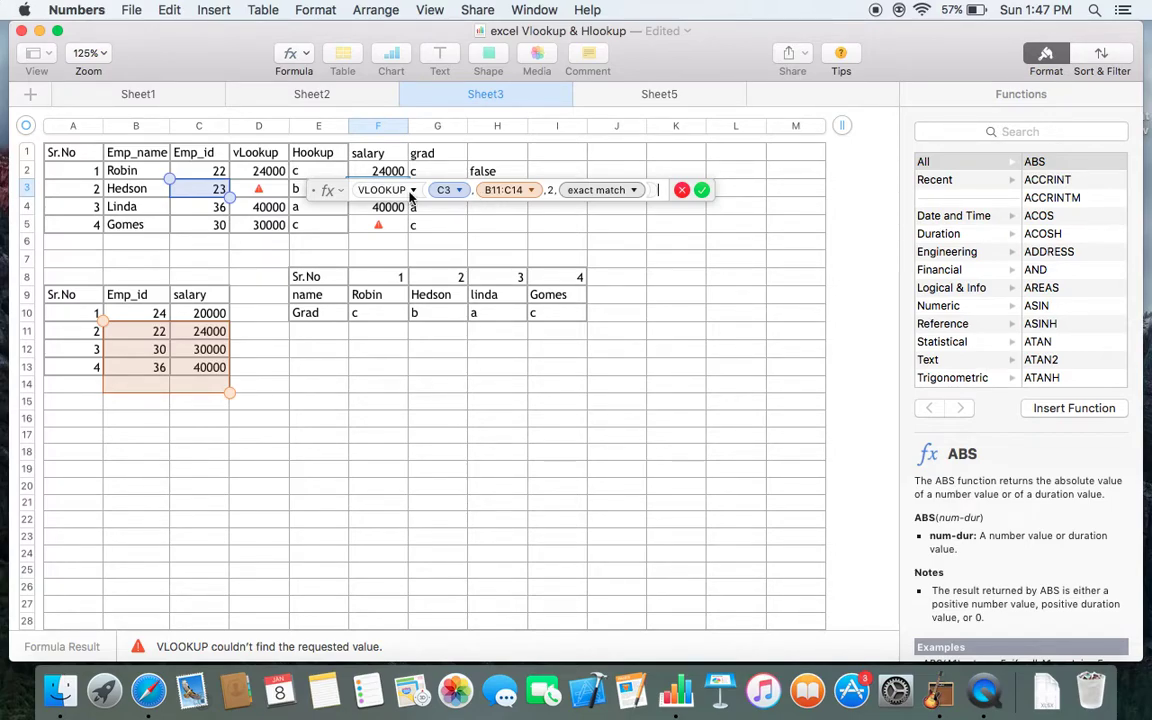
text(+)
click(384, 171)
text(+)
click(387, 172)
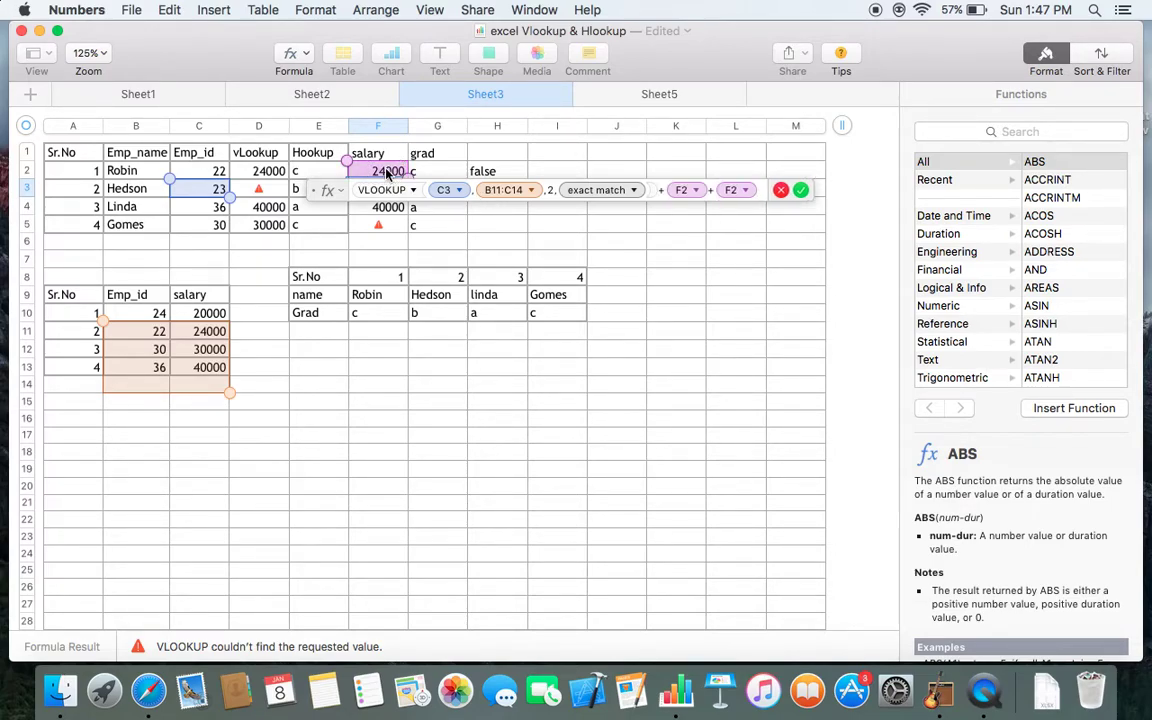
key(Return)
Lock the row references of the lookup range in the F2 VLOOKUP formula as B$10:C$13
click(387, 172)
click(387, 172)
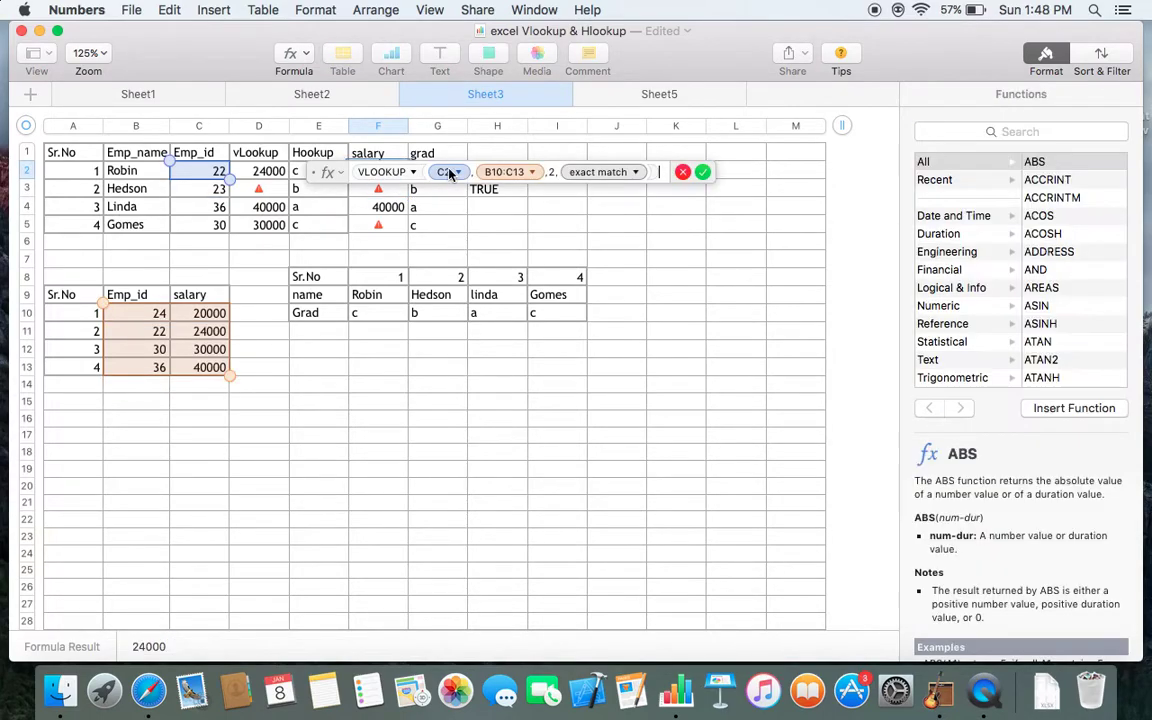
double_click(497, 173)
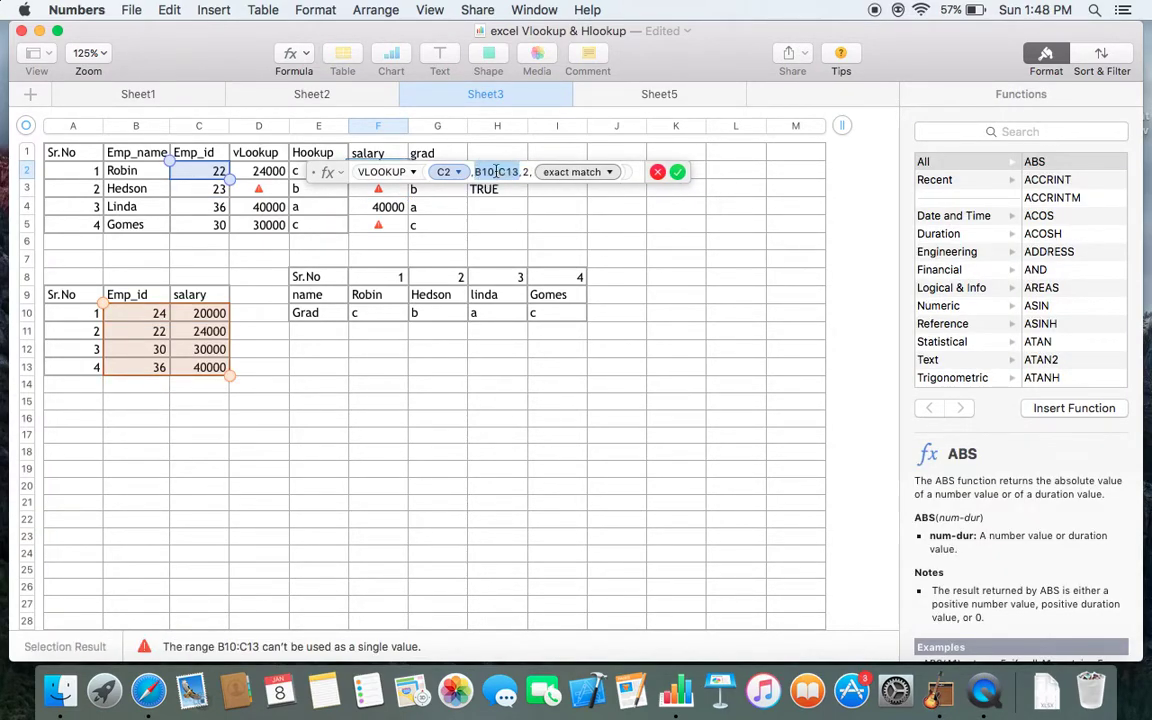
click(485, 172)
click(484, 172)
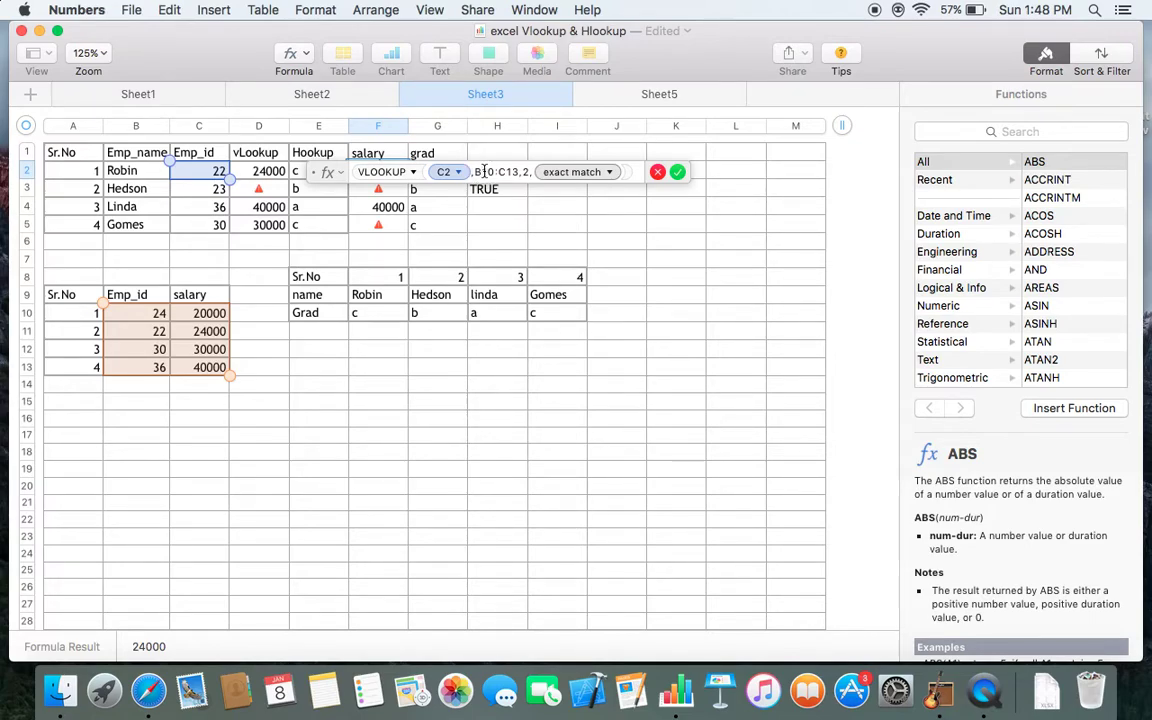
text($)
click(513, 172)
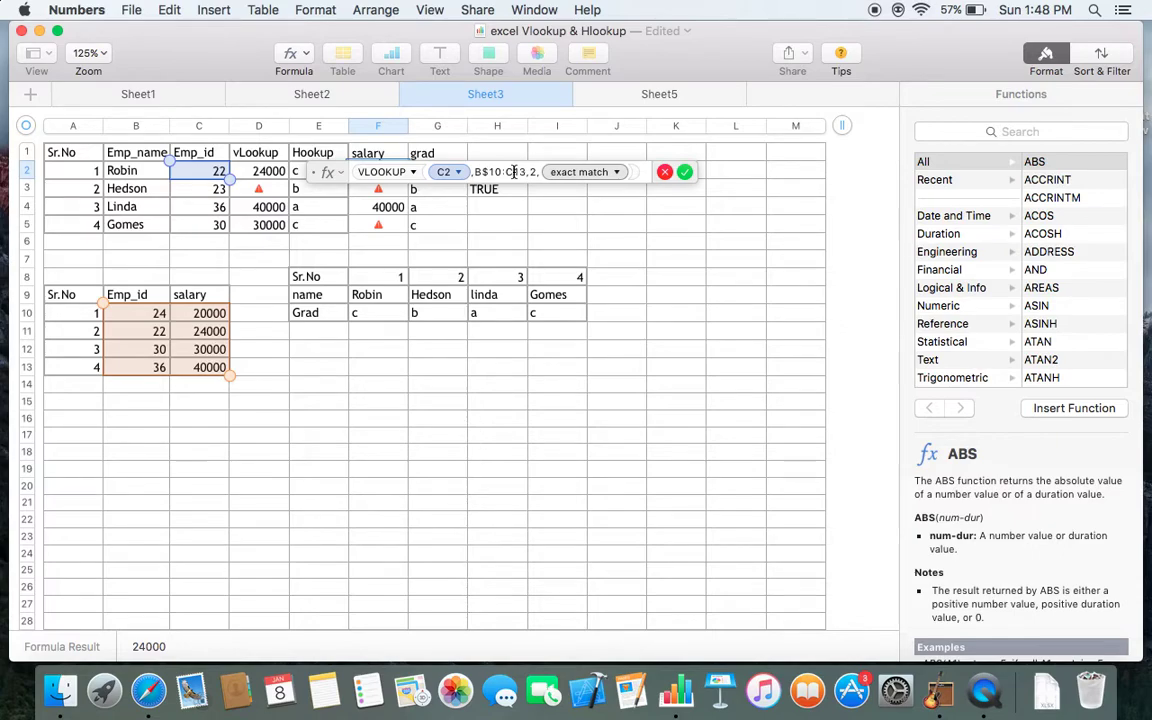
text($)
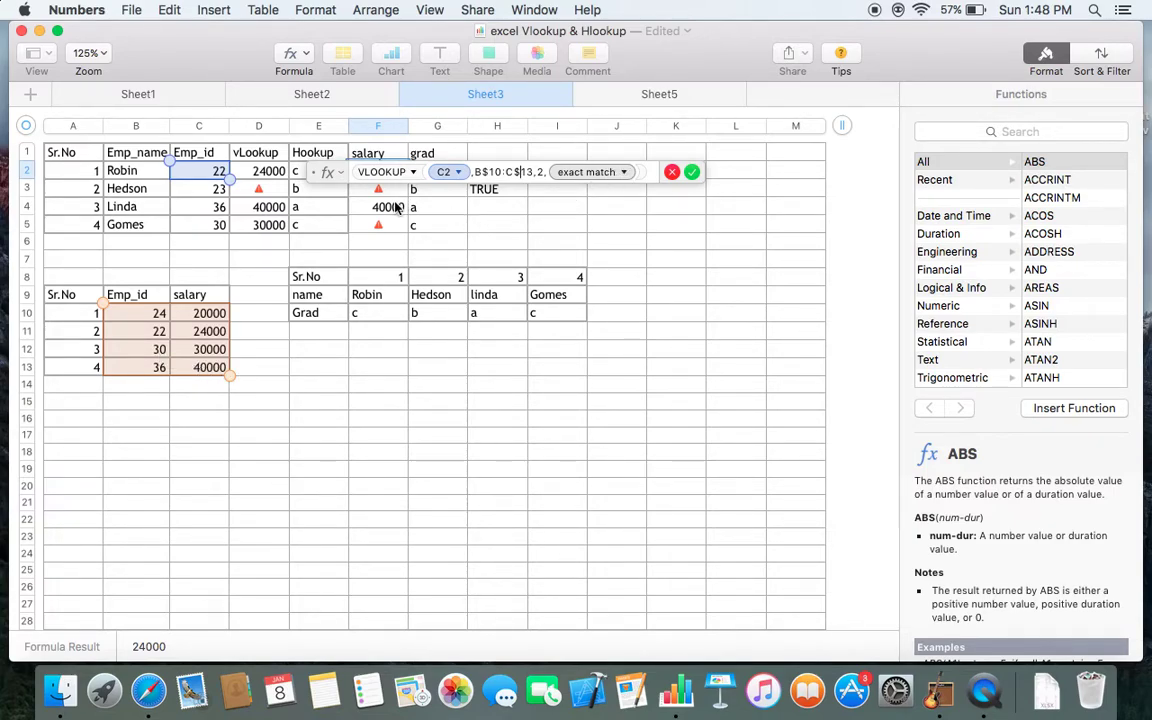
key(Return)
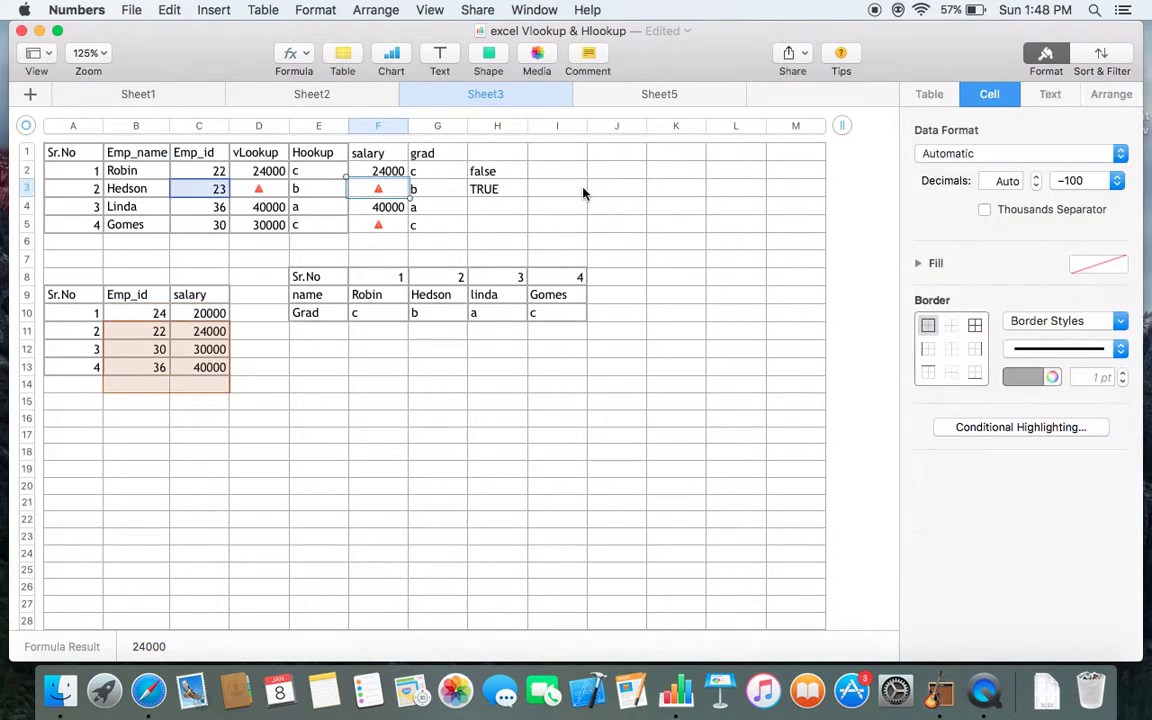
Copy the F2 formula with the locked range down to F5 and check the resulting formulas in F3, F4 and F5
click(376, 169)
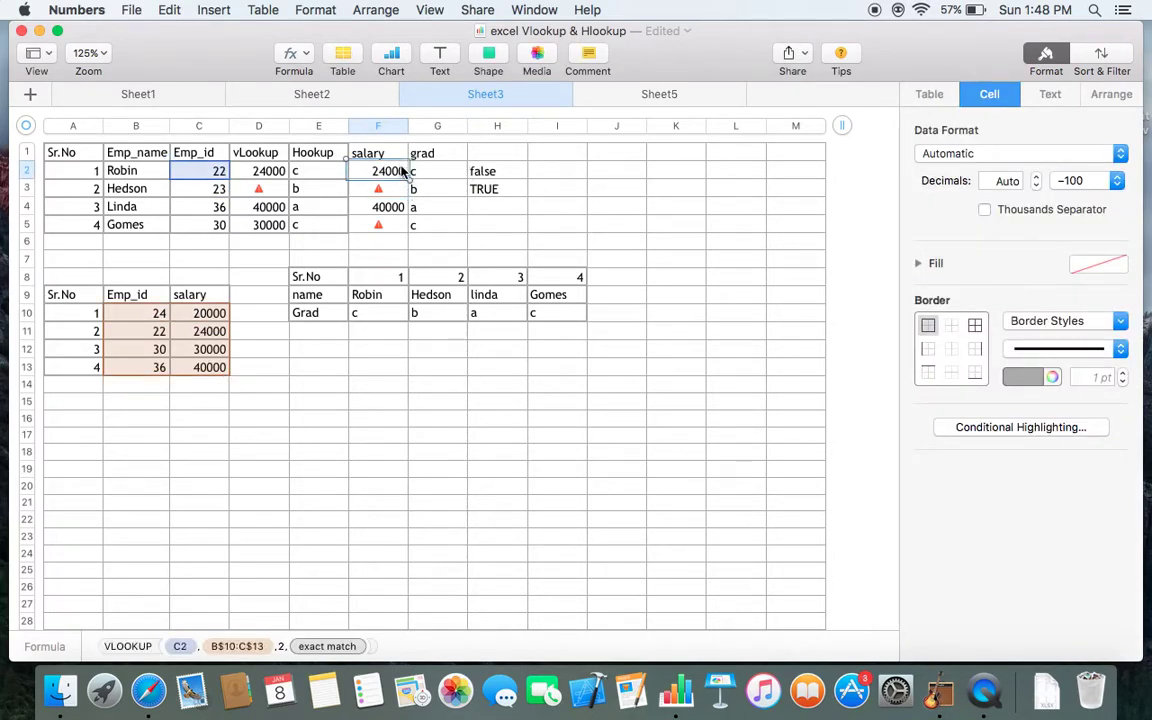
drag(377, 179, 386, 226)
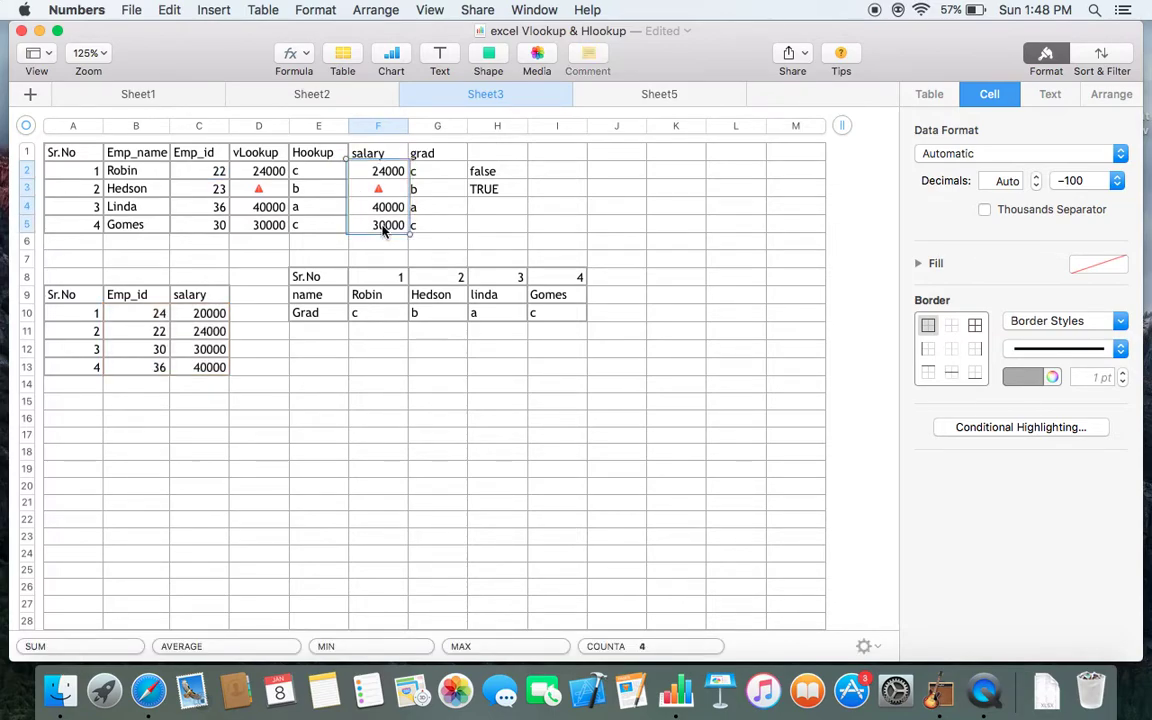
double_click(393, 196)
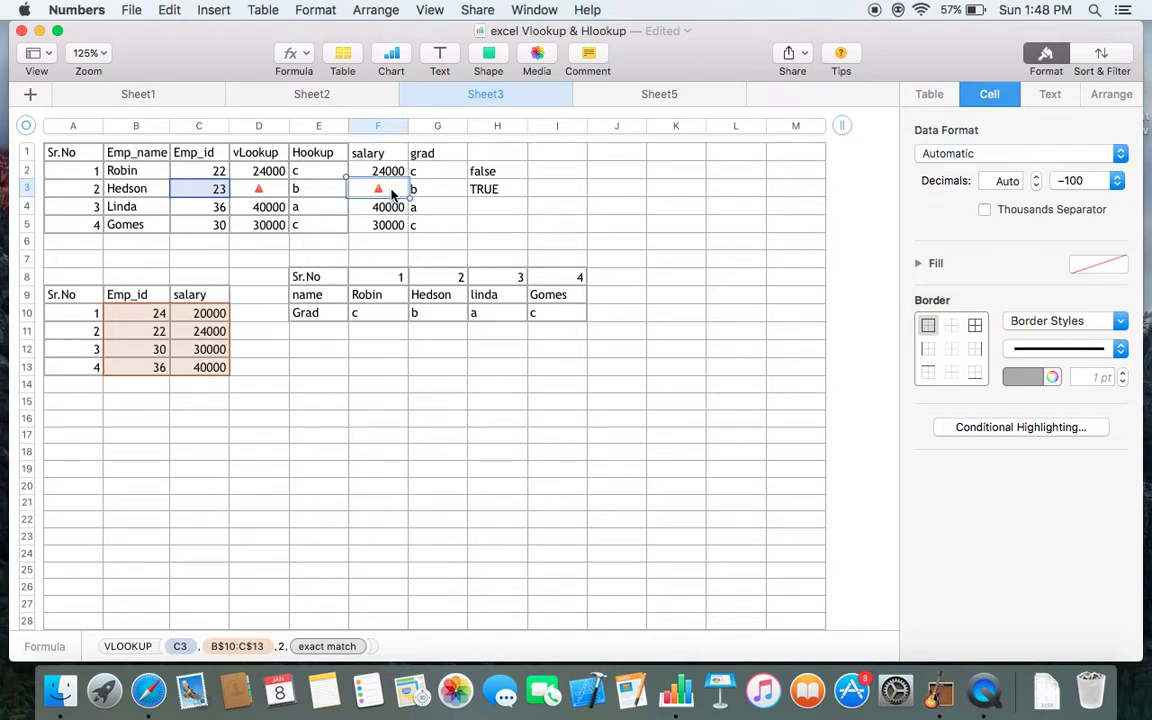
double_click(384, 210)
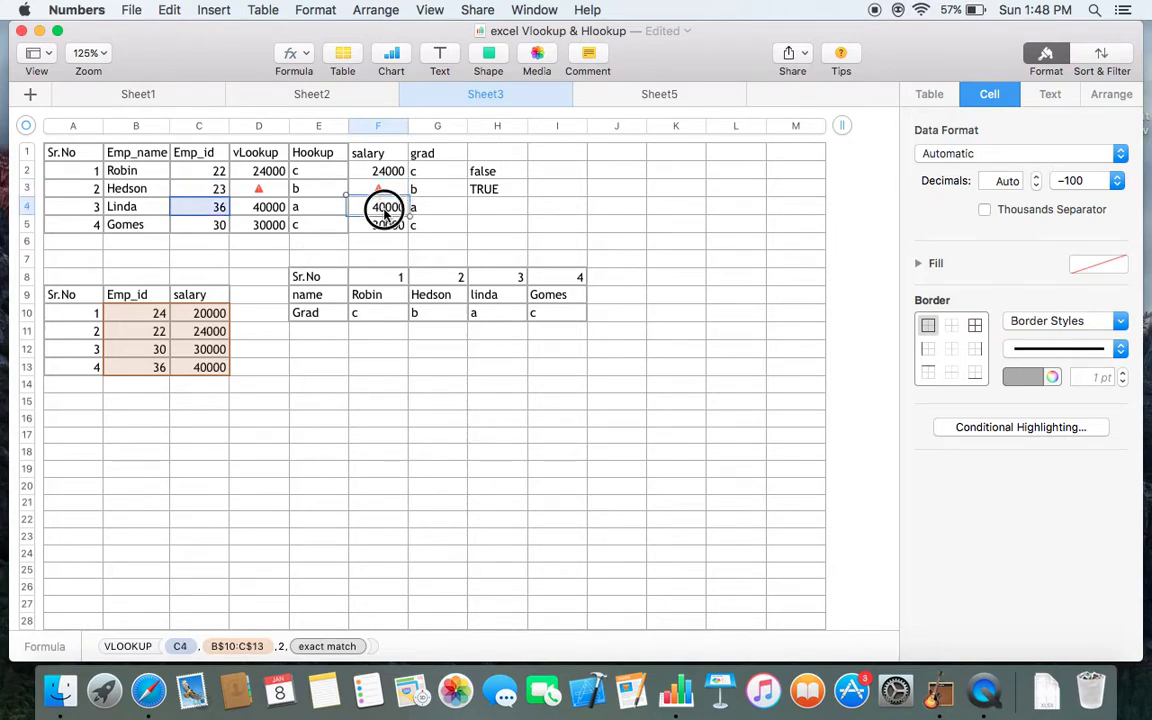
double_click(382, 225)
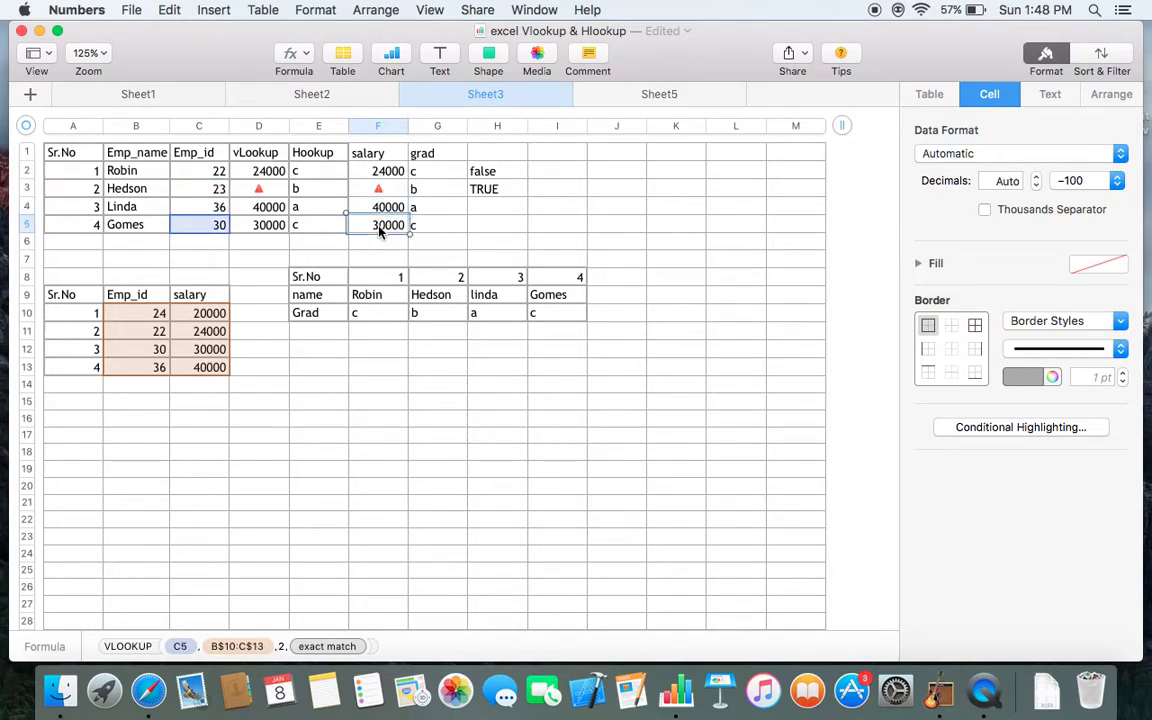
Set the match type of the VLOOKUP formula in F3 to close match (TRUE or omitted)
double_click(388, 192)
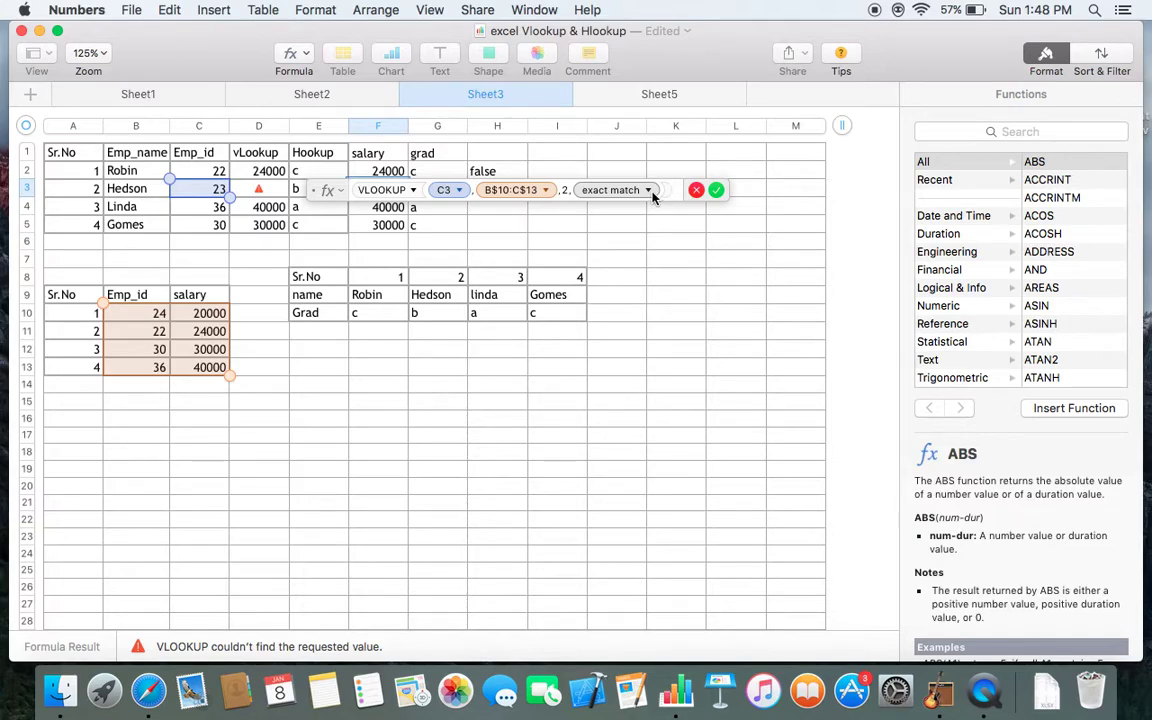
click(650, 192)
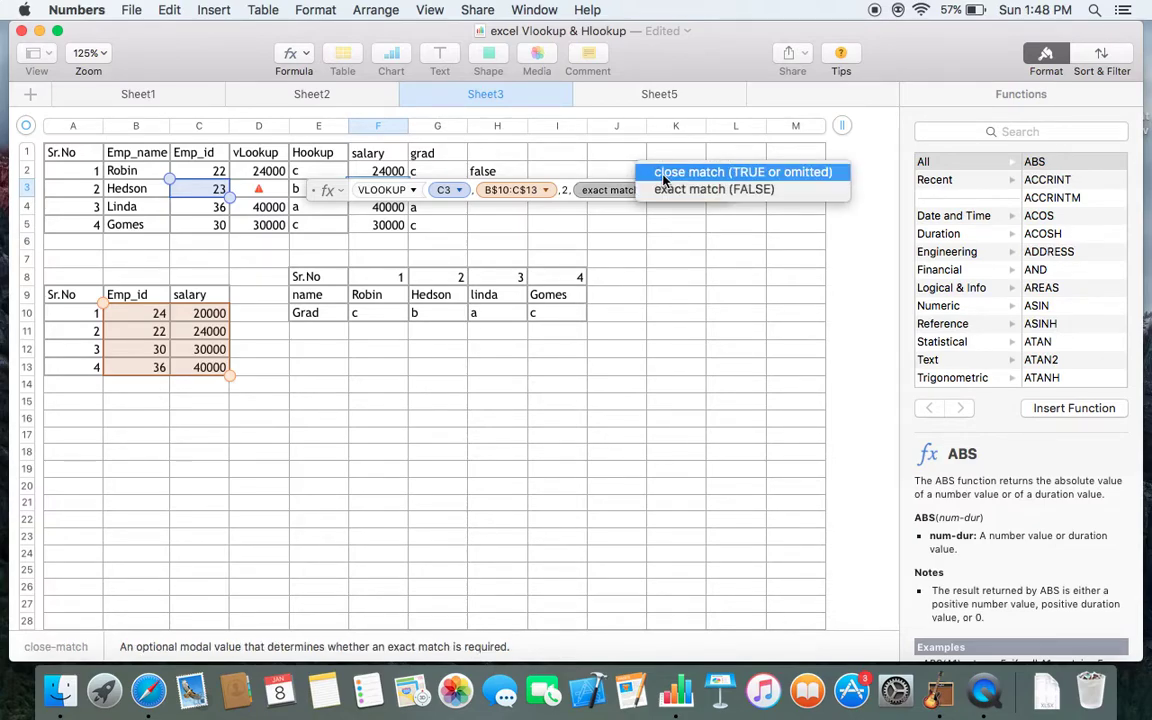
click(662, 177)
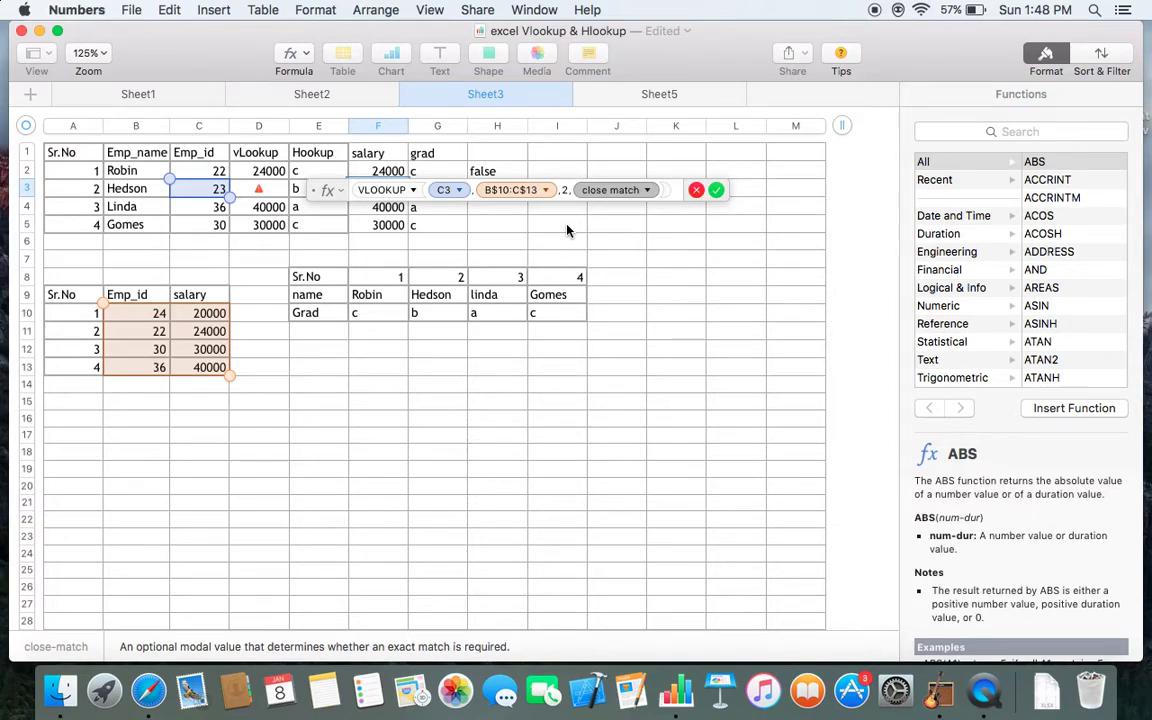
key(Return)
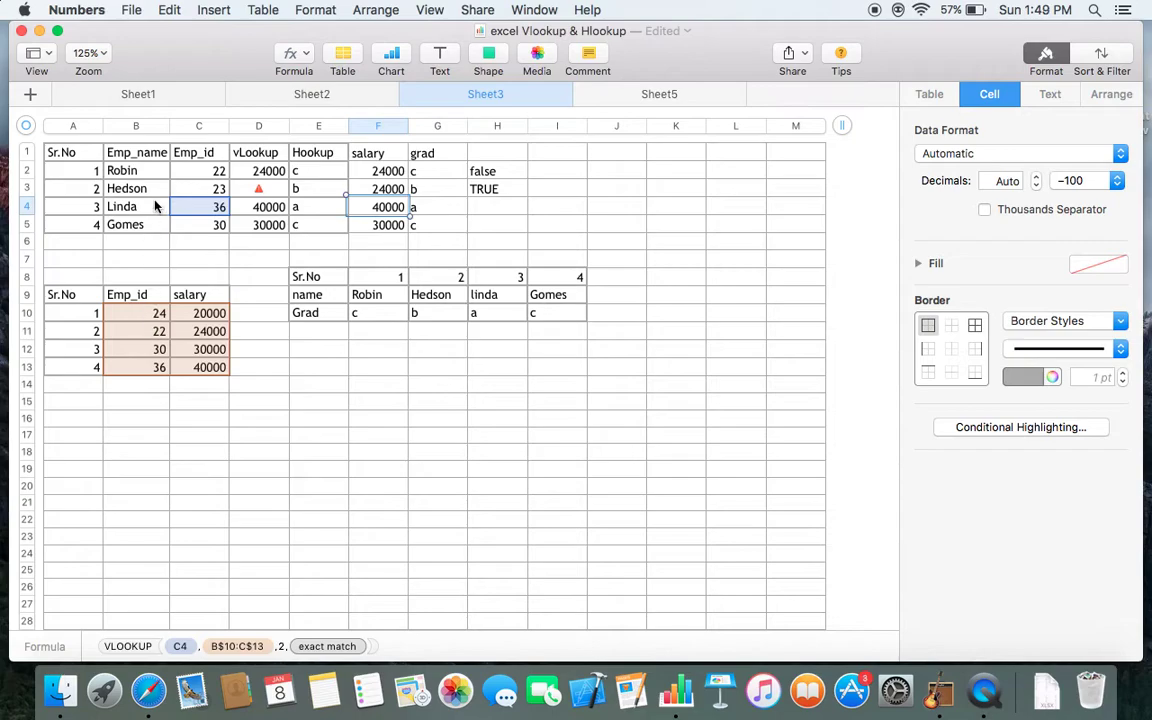
Set the Emp_id value in C3 to 24
click(219, 194)
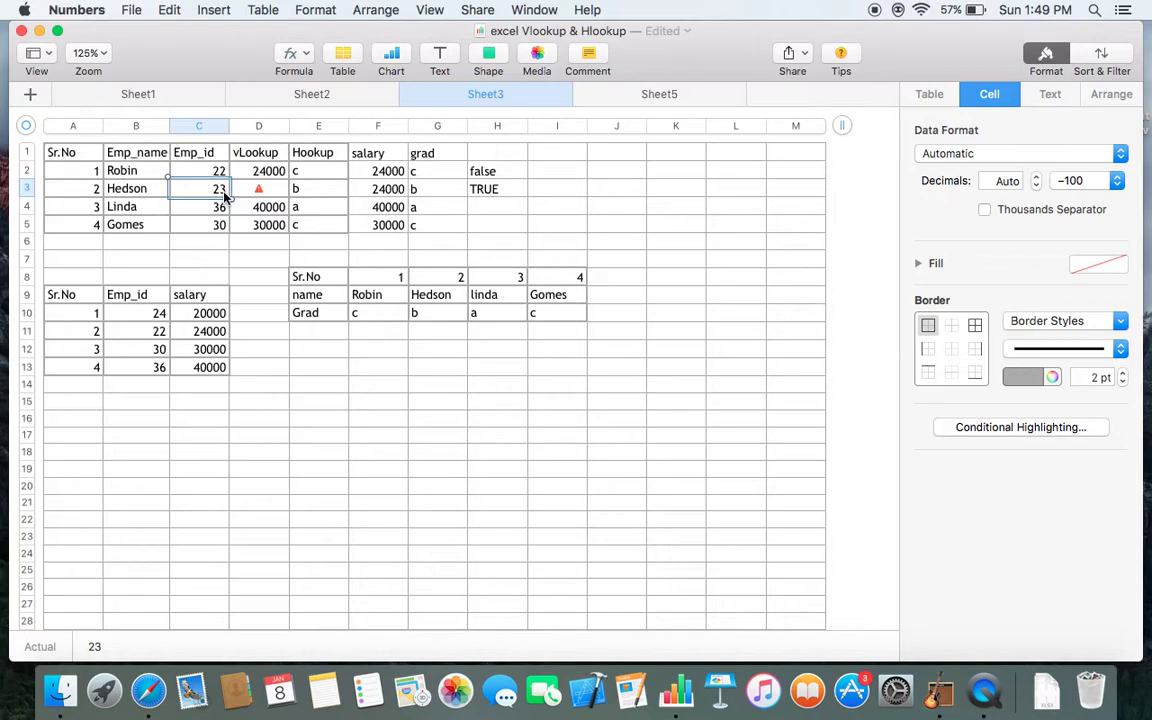
click(221, 190)
key(BackSpace)
text(4)
key(Return)
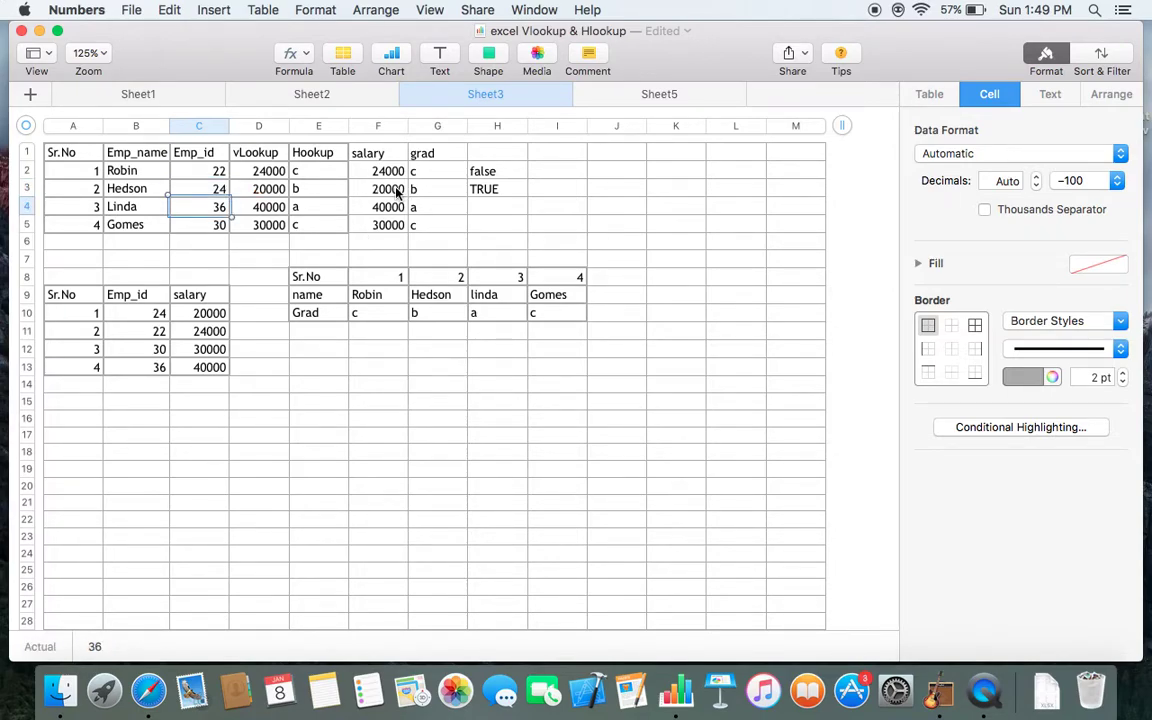
Set the match type of the VLOOKUP formula in F3 to exact match (FALSE) and check the formulas in F3 to F5
click(397, 193)
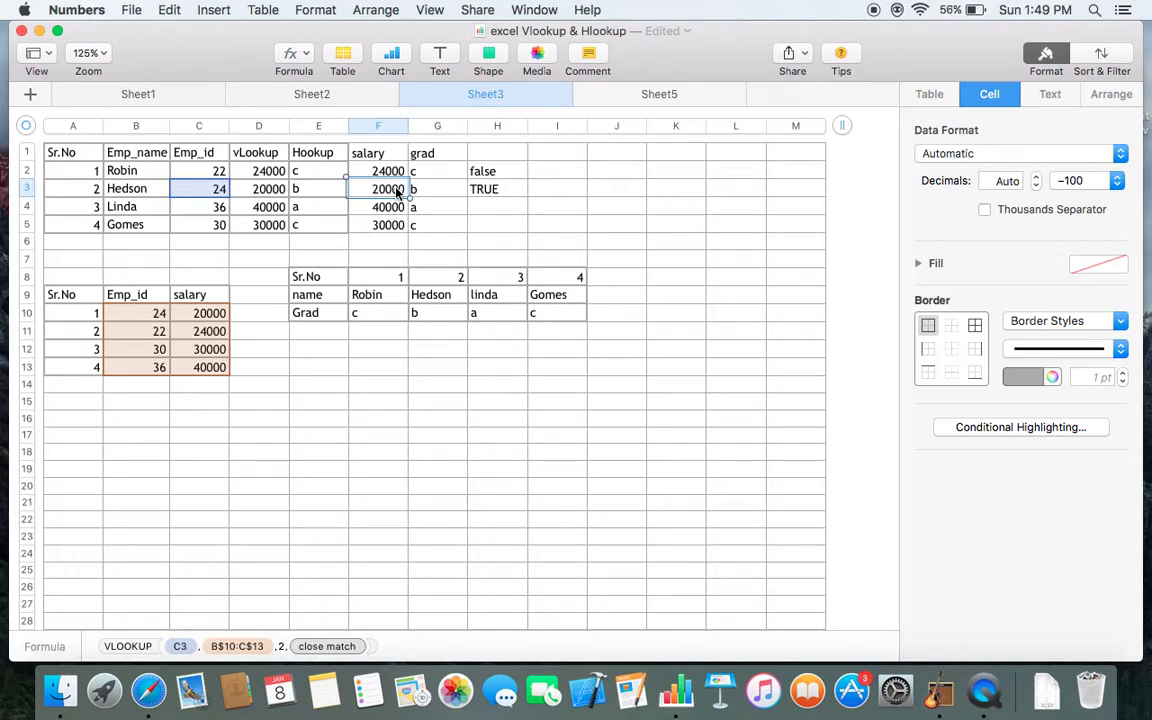
double_click(397, 193)
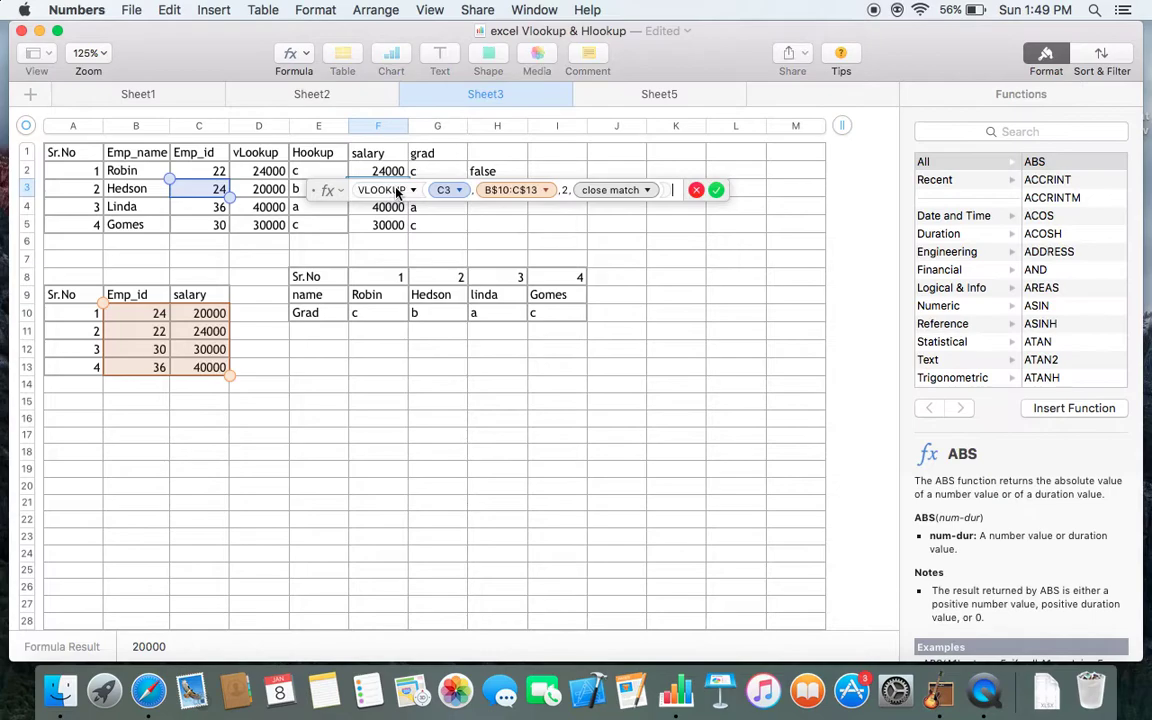
click(648, 190)
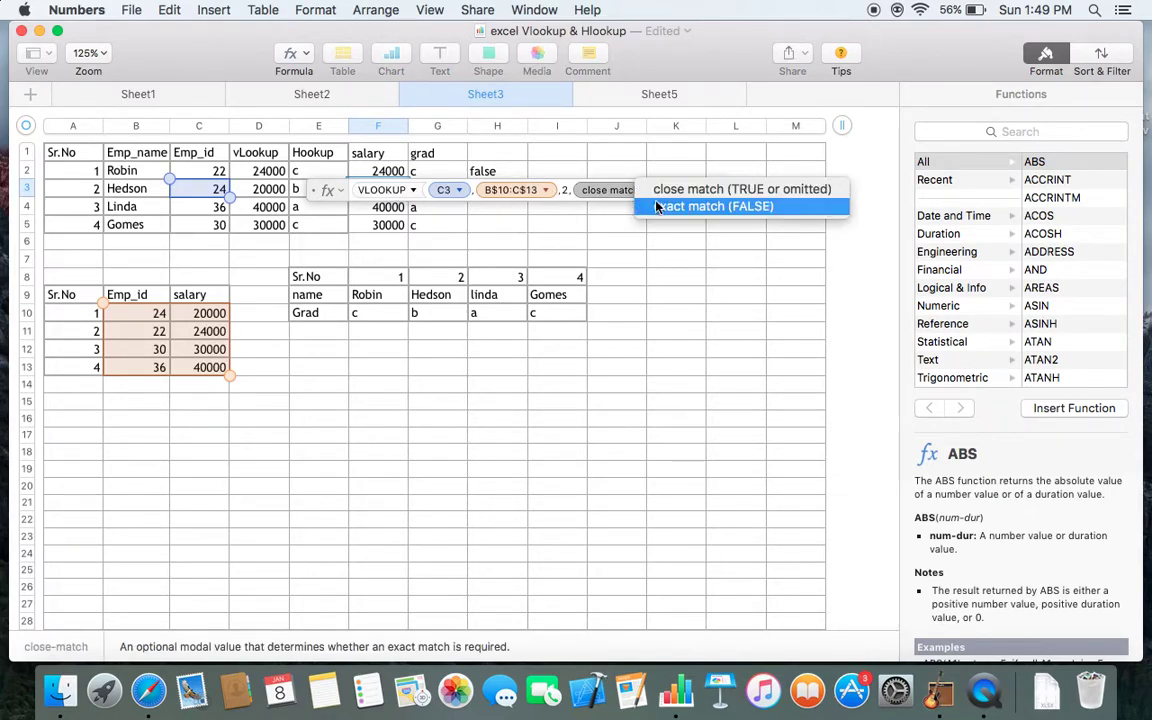
click(662, 210)
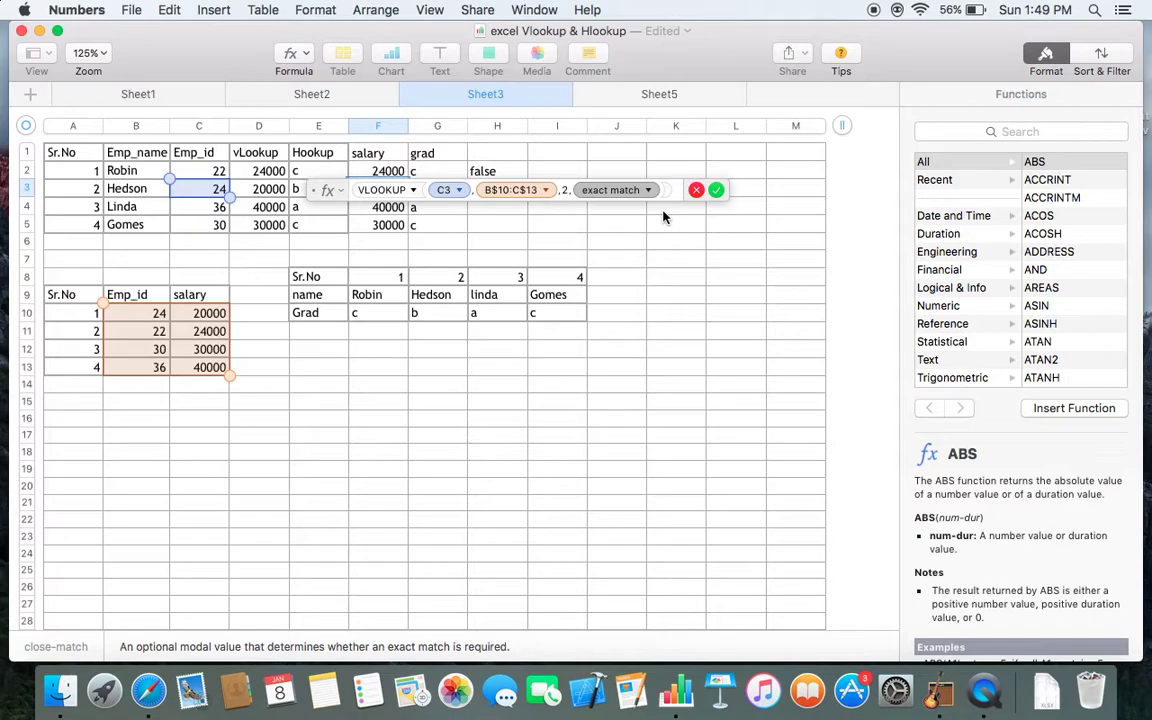
key(Return)
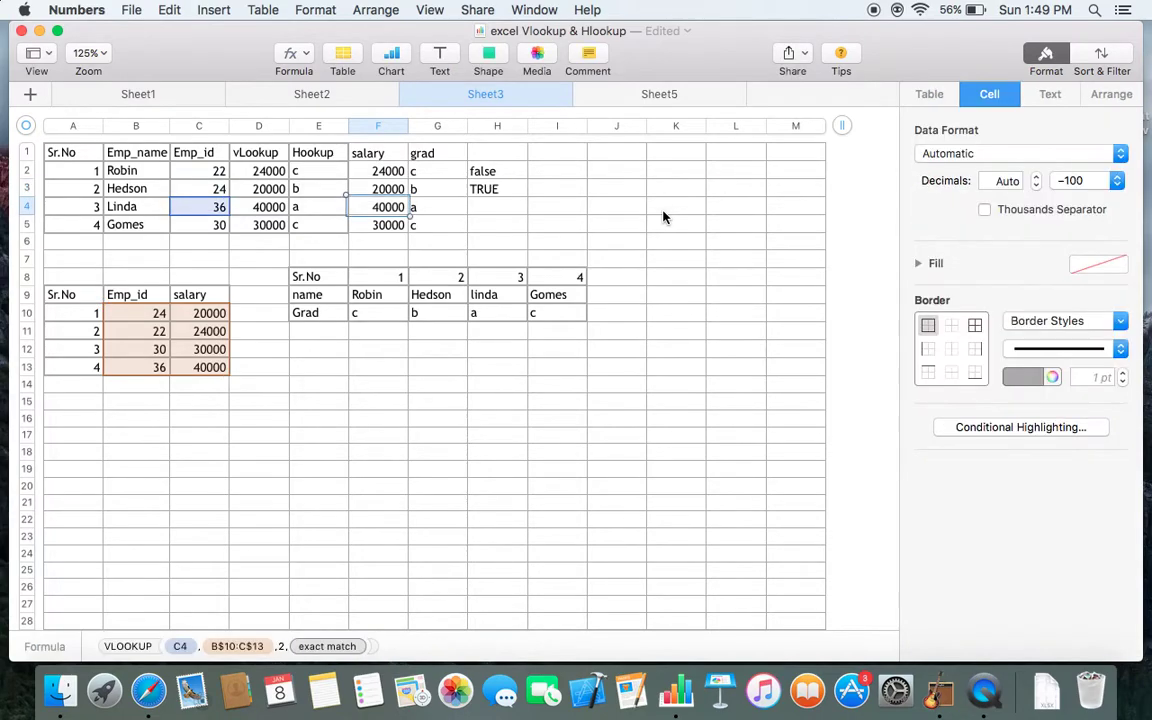
click(383, 190)
click(390, 208)
click(390, 228)
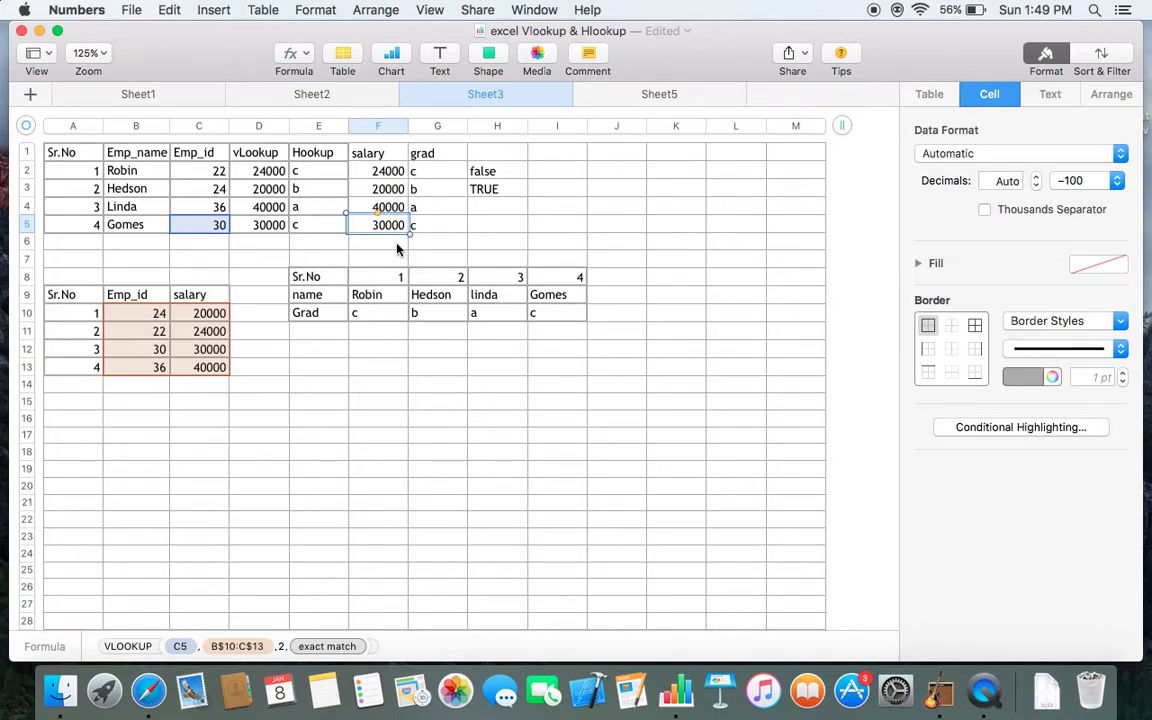
Review the HLOOKUP formula in G2 and clear the grad cells G2 to G5
click(423, 175)
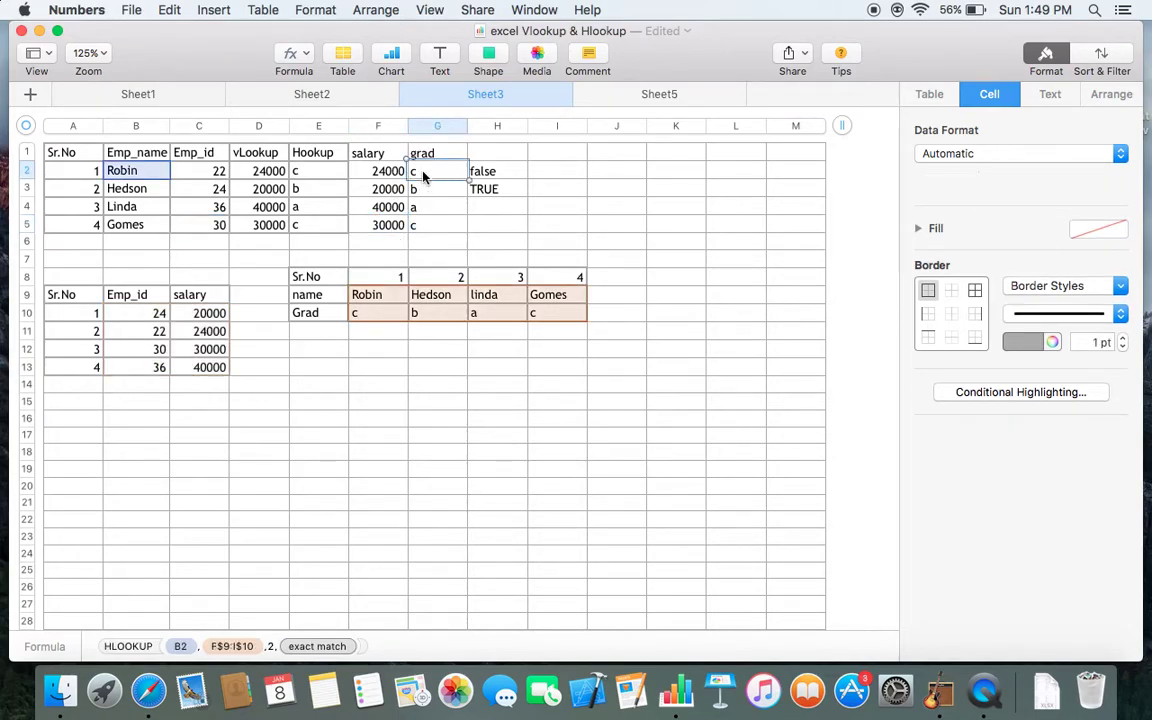
double_click(421, 174)
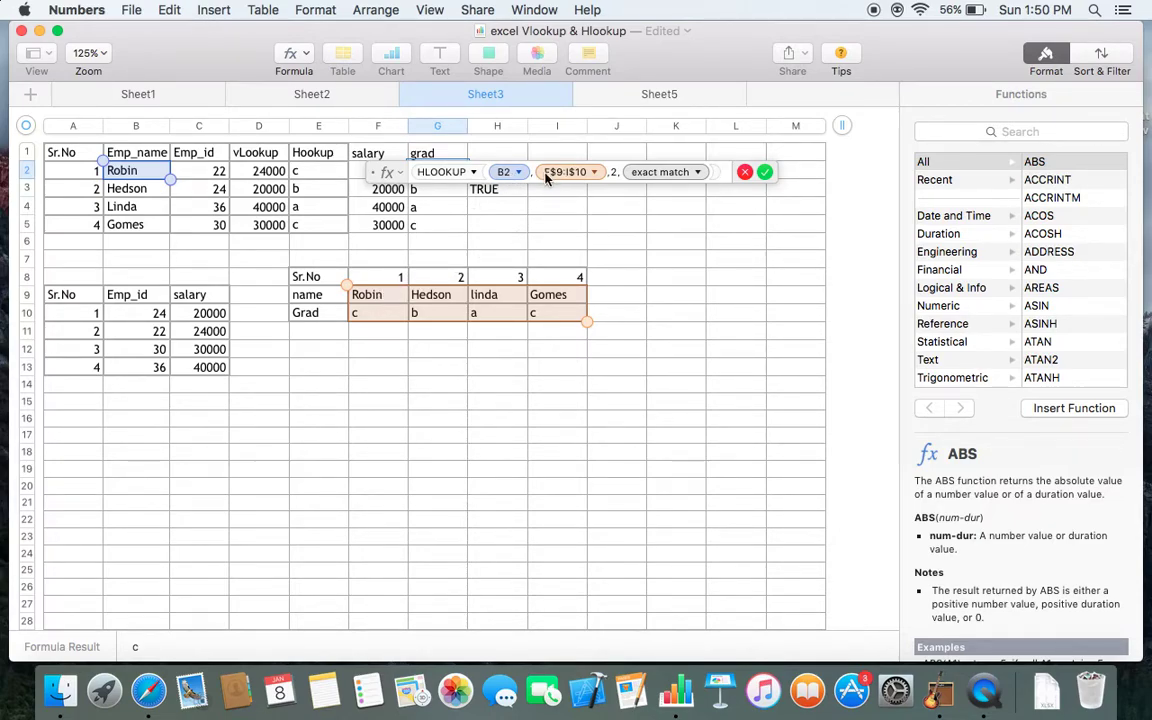
key(Return)
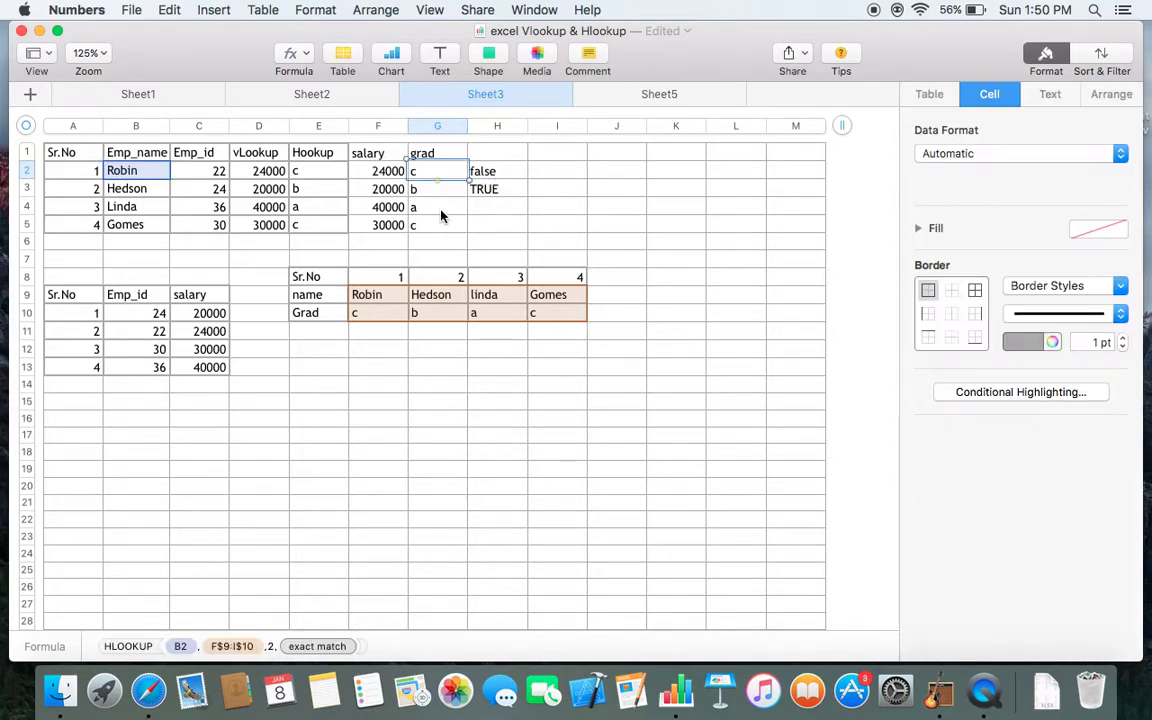
key(shift+Down)
key(shift+Down)
key(shift+Down)
key(Delete)
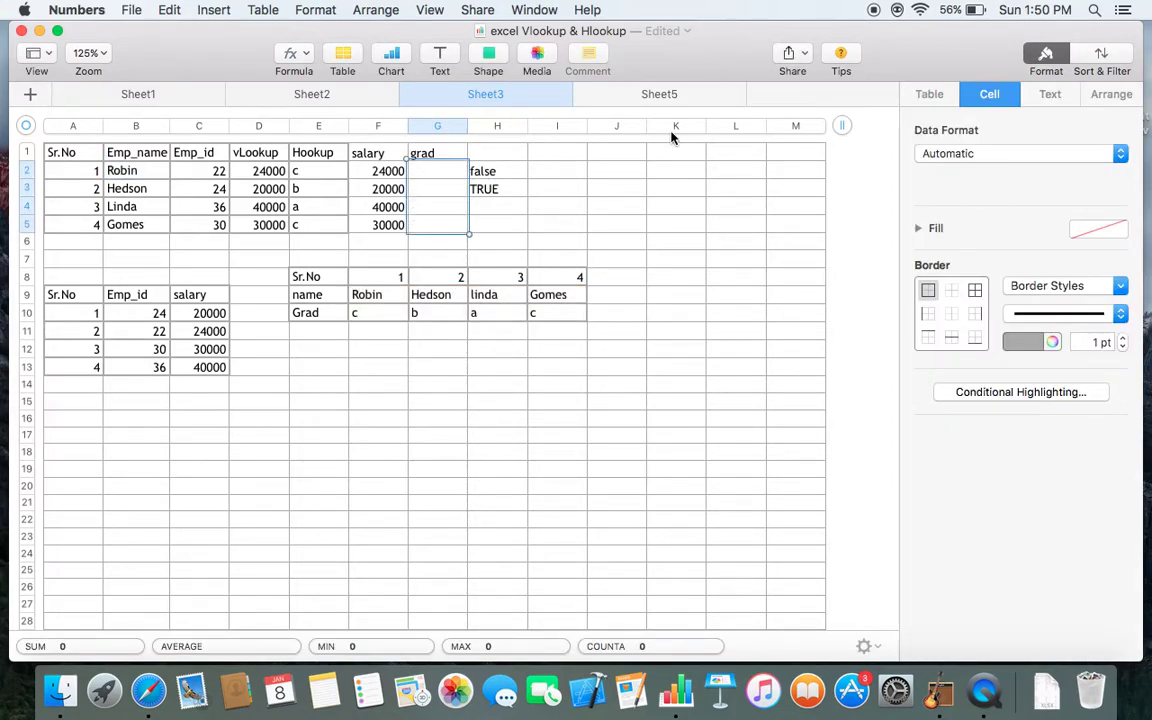
Start a new HLOOKUP formula in G2 with B2 as the value to search for
double_click(425, 171)
text(=)
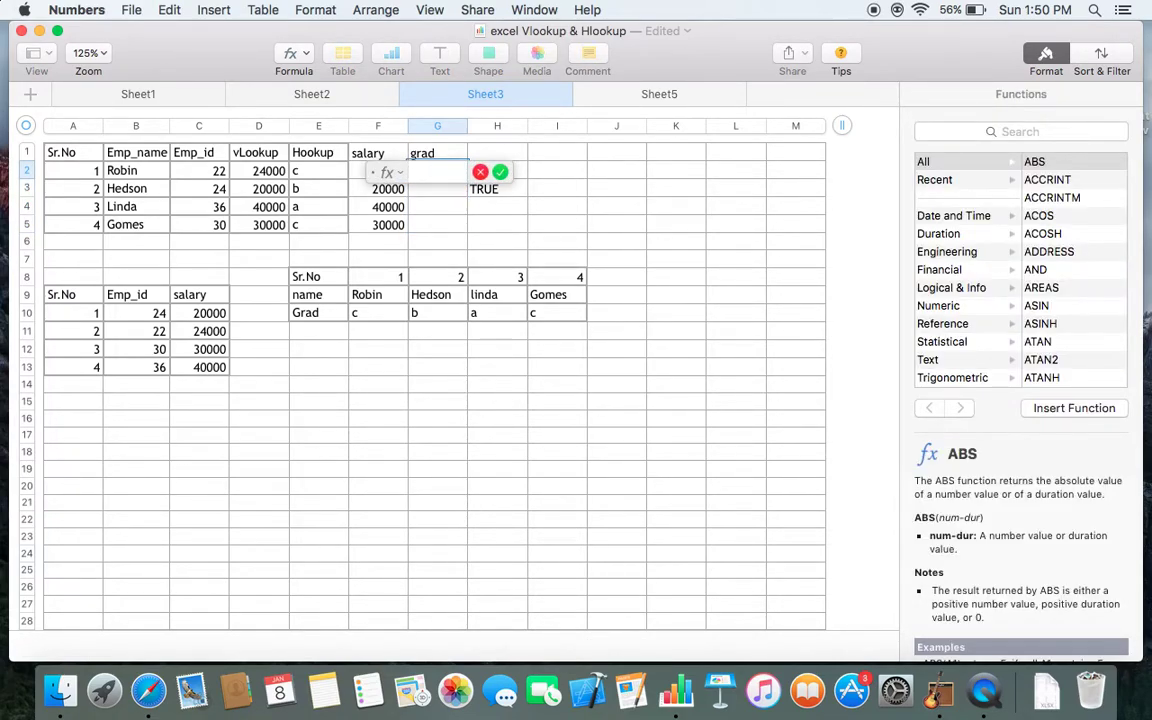
text(h)
key(Down)
key(Return)
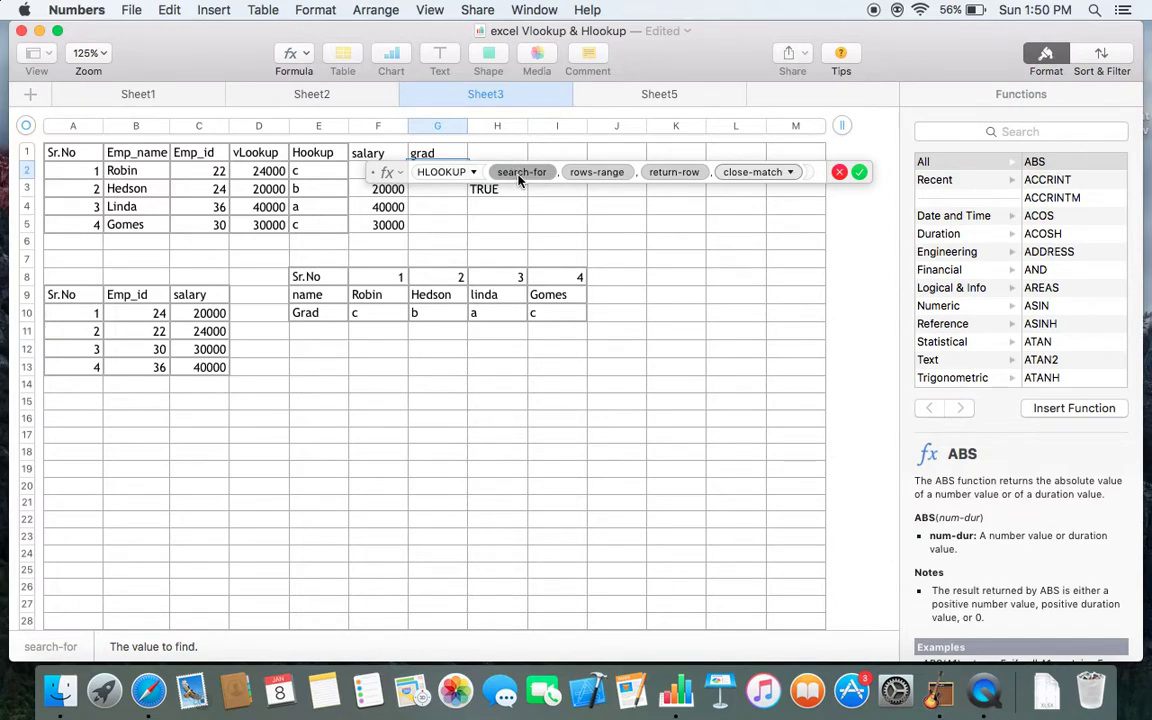
click(147, 175)
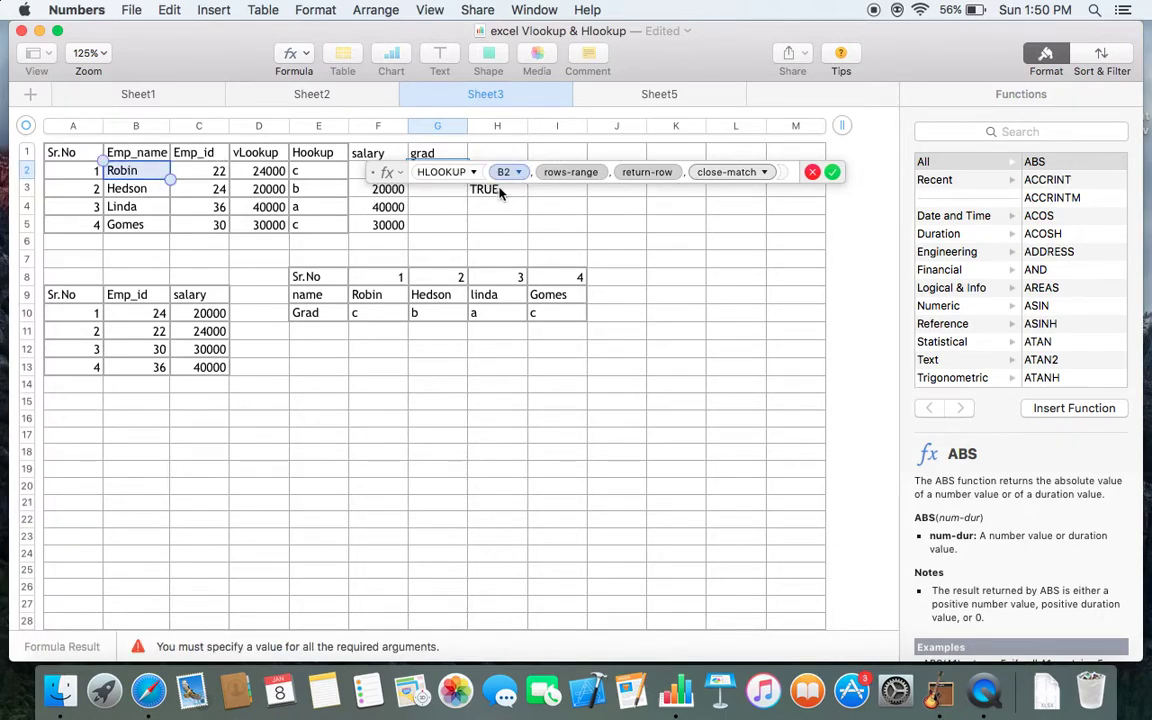
Complete the G2 HLOOKUP with rows range F9:I10, return row 2 and exact match (FALSE)
click(378, 295)
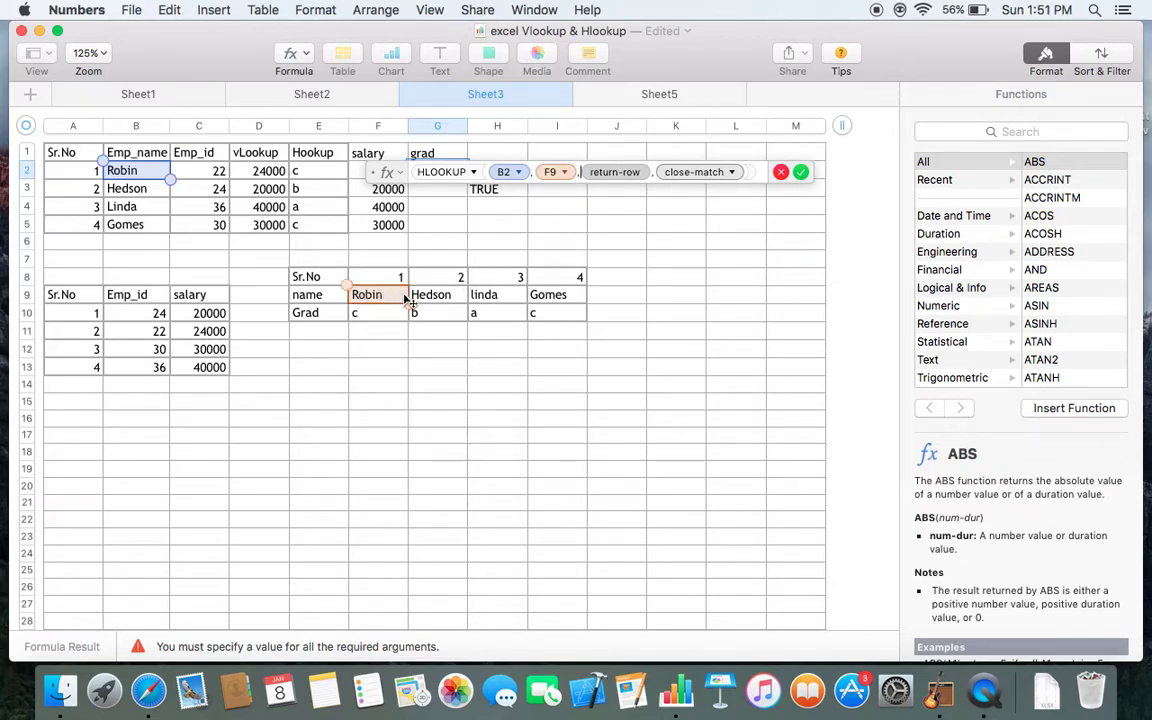
drag(375, 298, 568, 319)
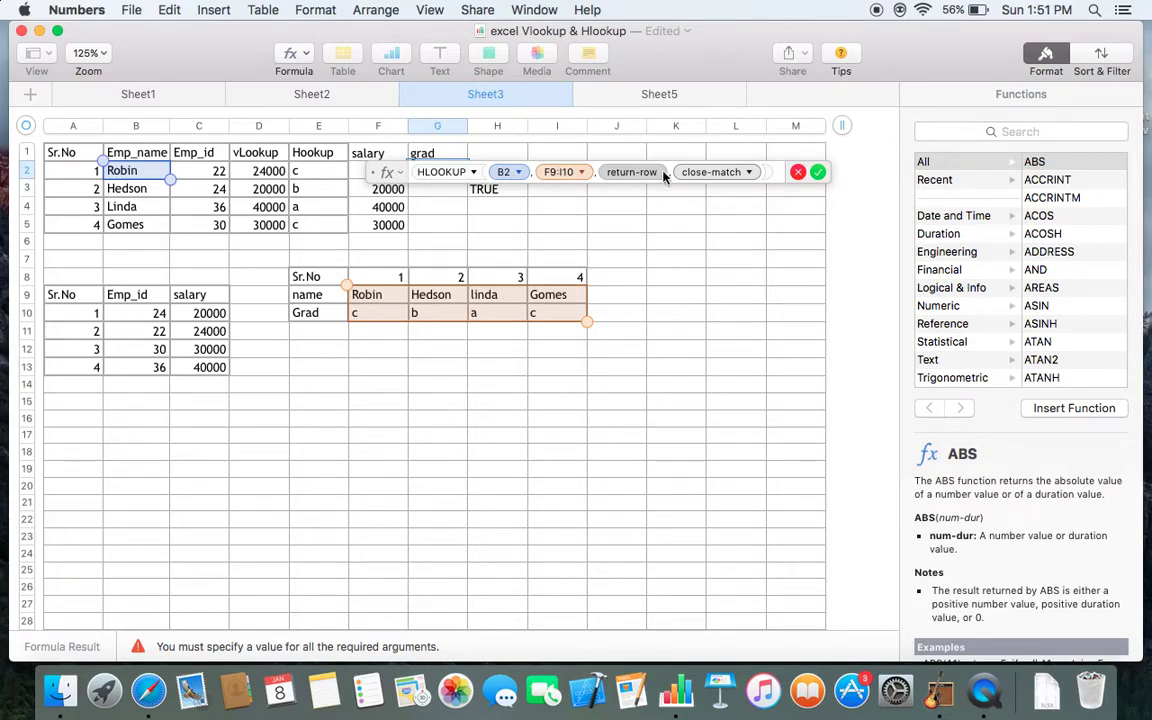
text(2)
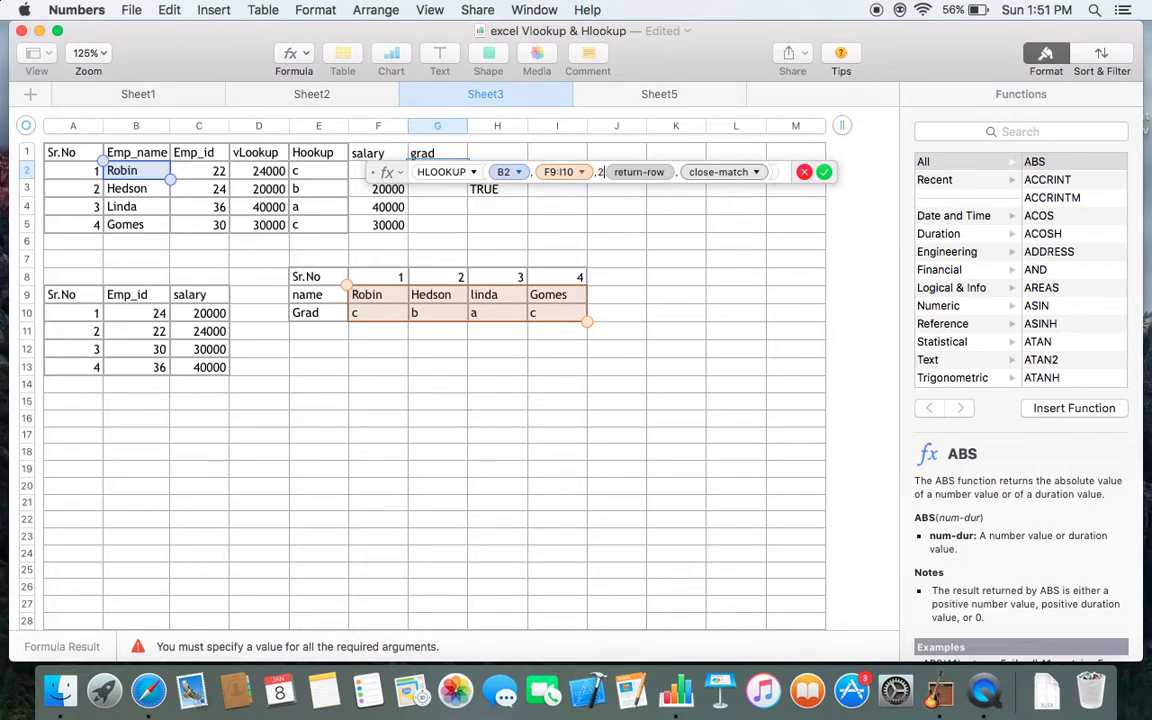
text(,)
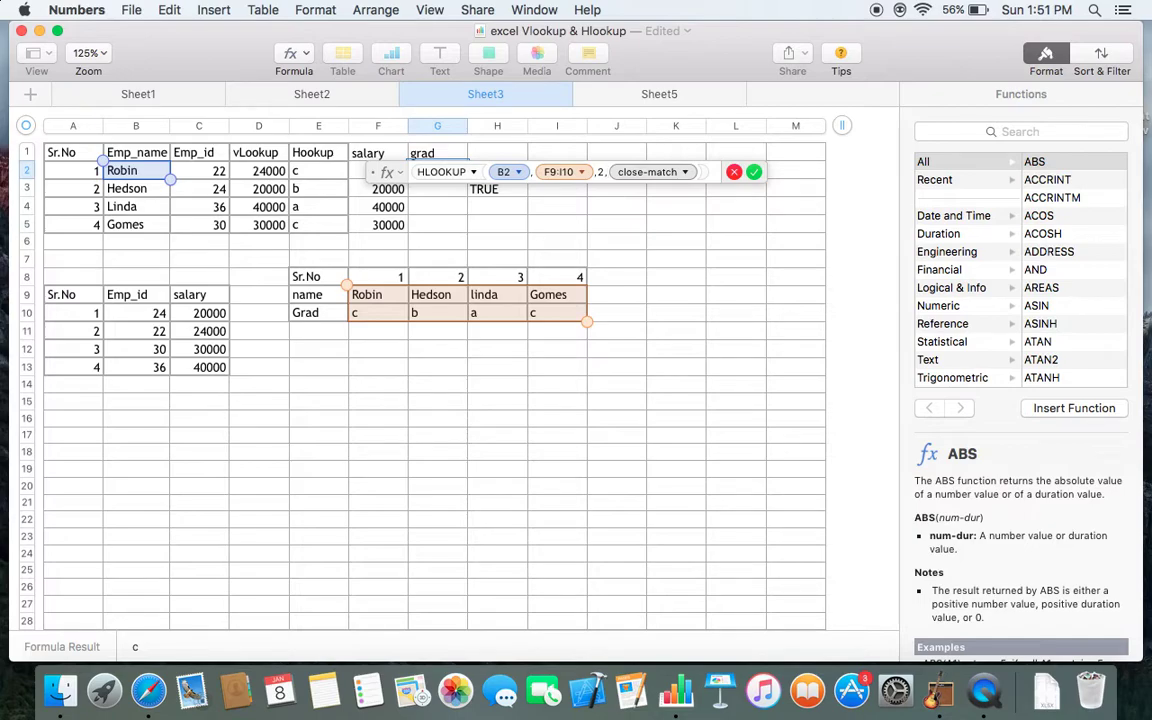
click(686, 175)
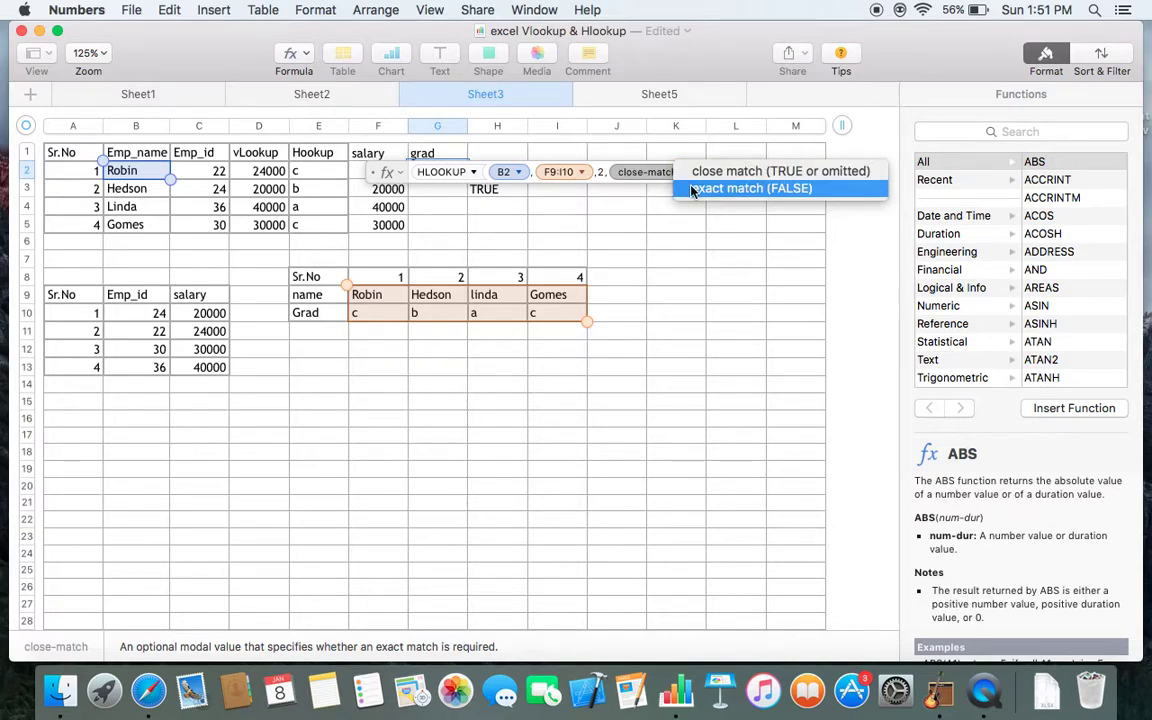
click(691, 189)
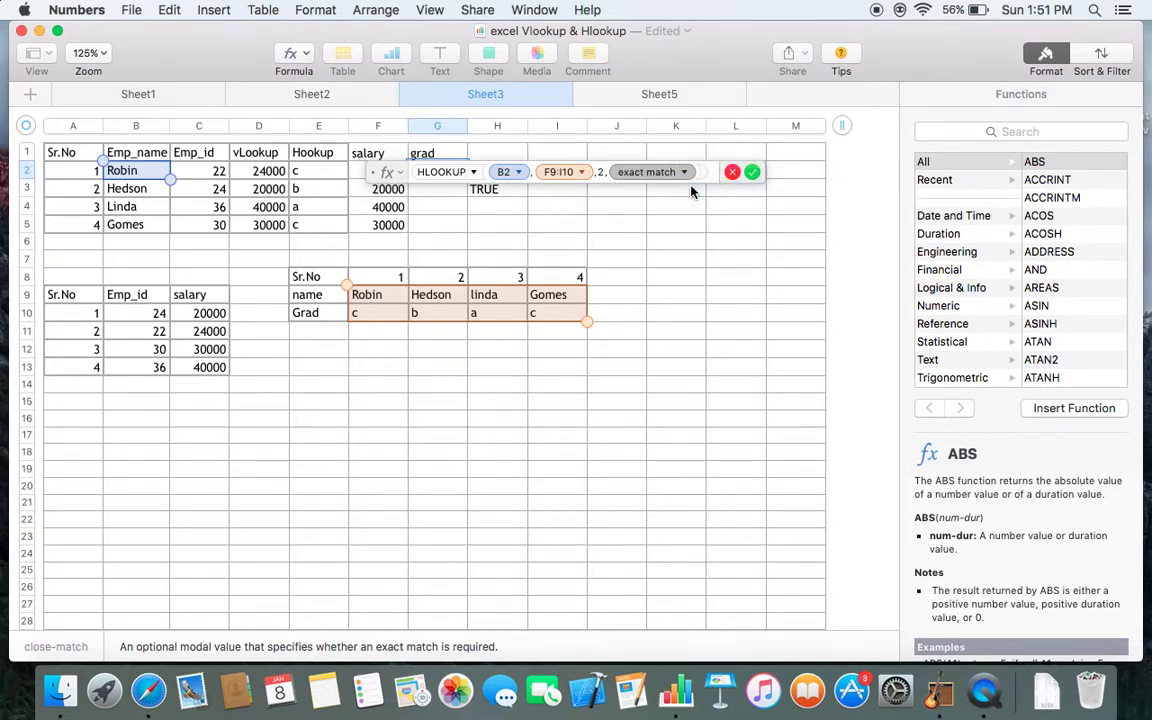
key(Return)
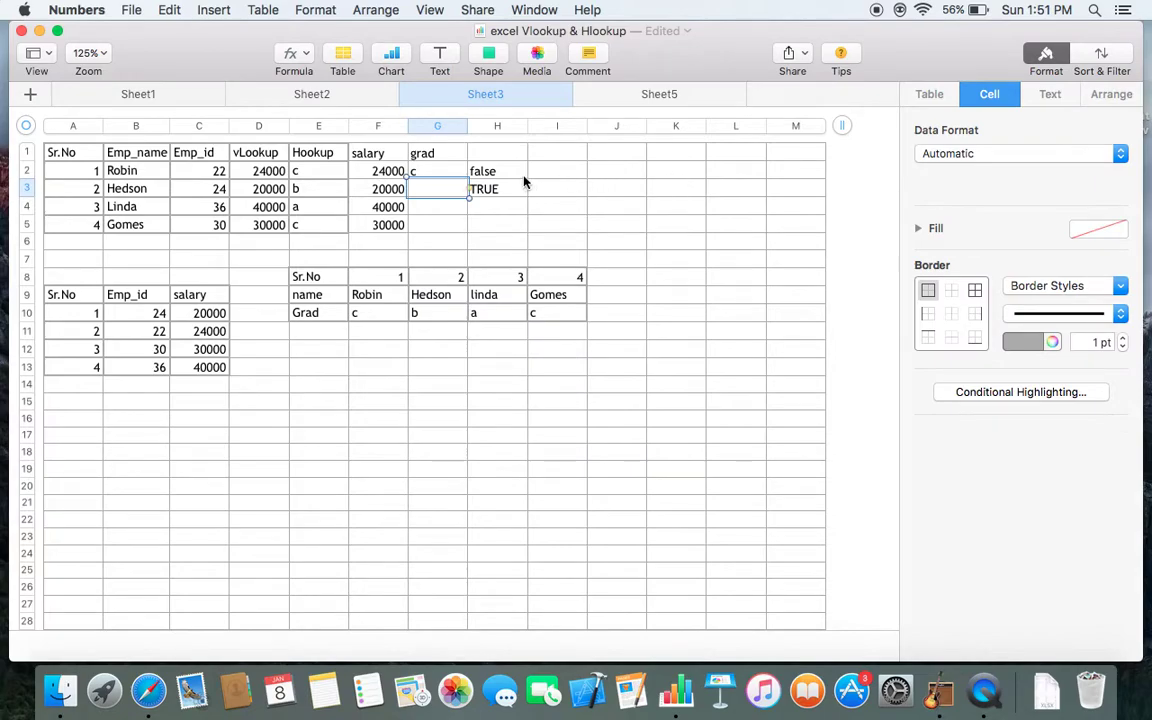
Try copying the G2 HLOOKUP formula with its unlocked range down to G5 and check the formula in G3
click(435, 174)
drag(436, 176, 437, 224)
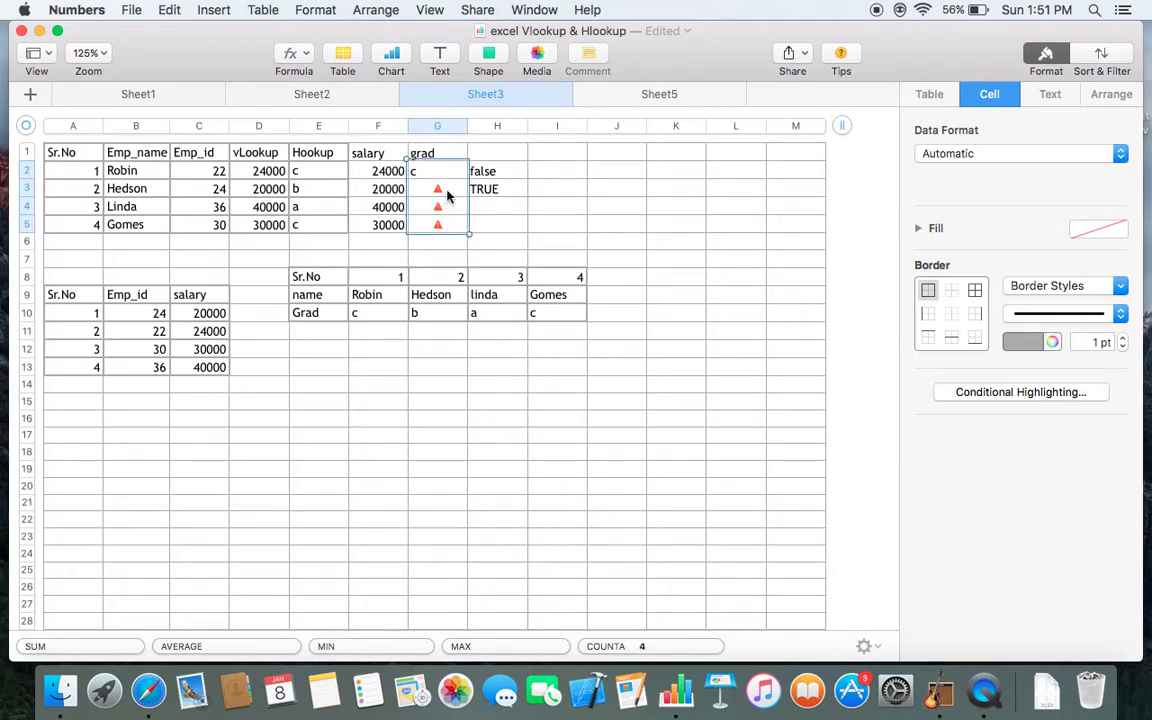
click(447, 196)
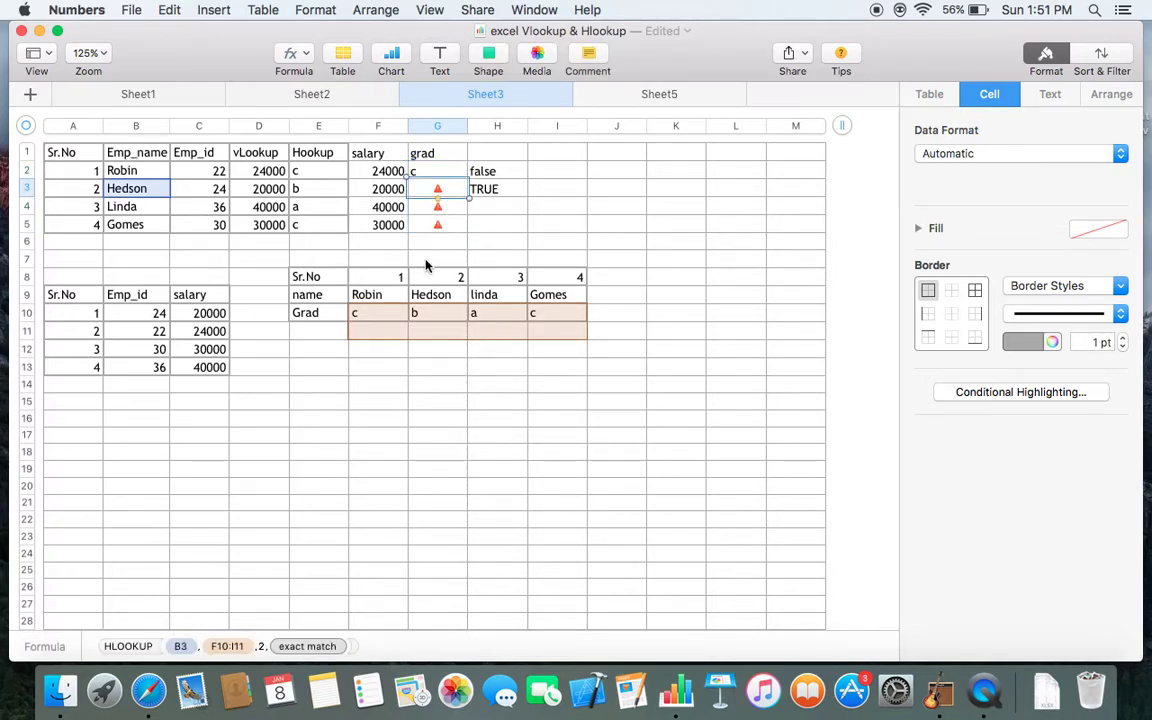
Lock the row references of the G2 HLOOKUP range as F$9:I$10 and copy the formula down to G5
click(437, 172)
click(437, 172)
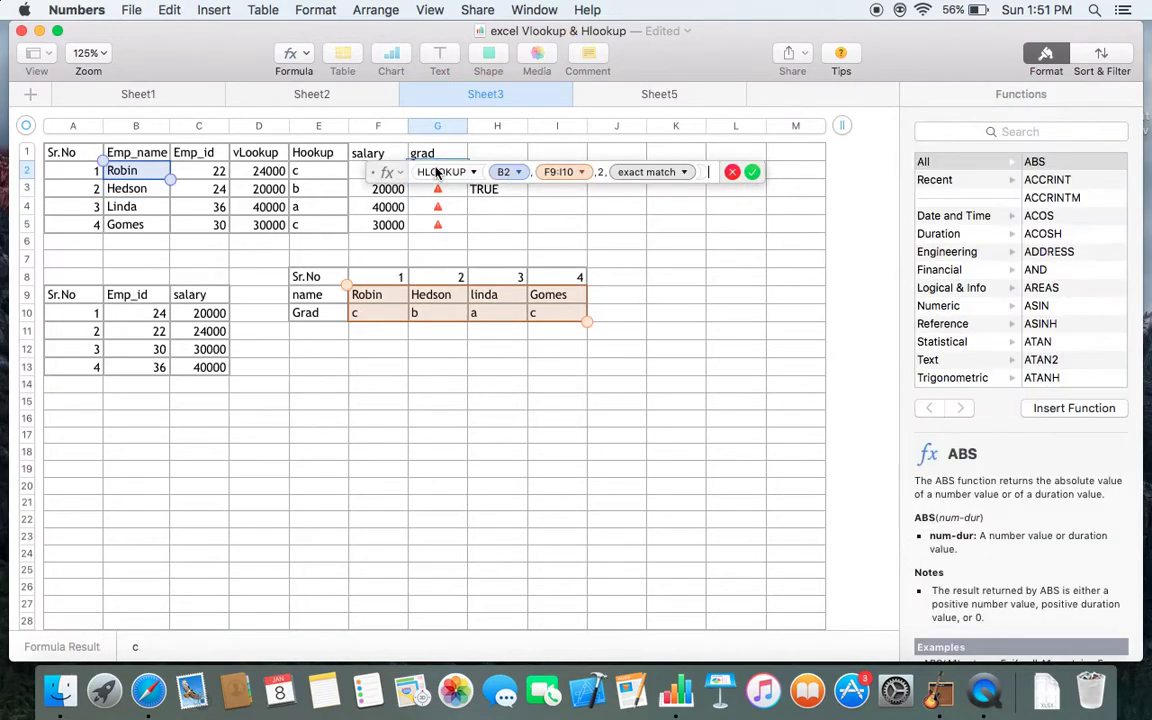
double_click(553, 173)
click(540, 172)
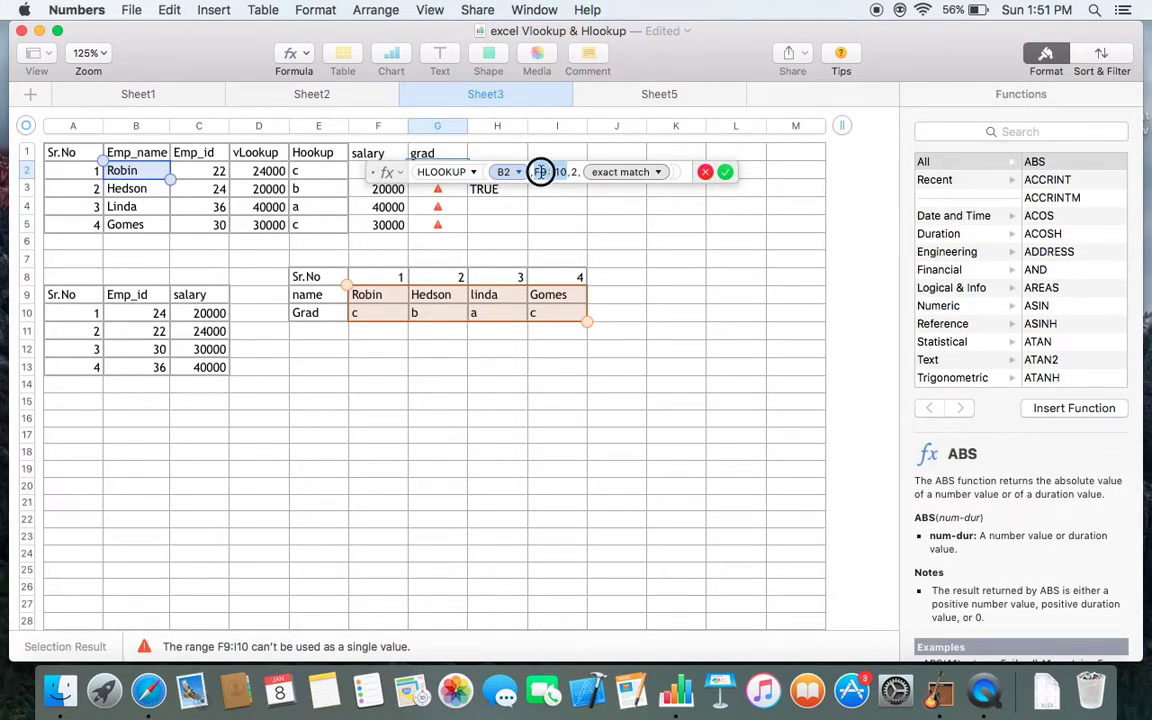
text($)
click(563, 172)
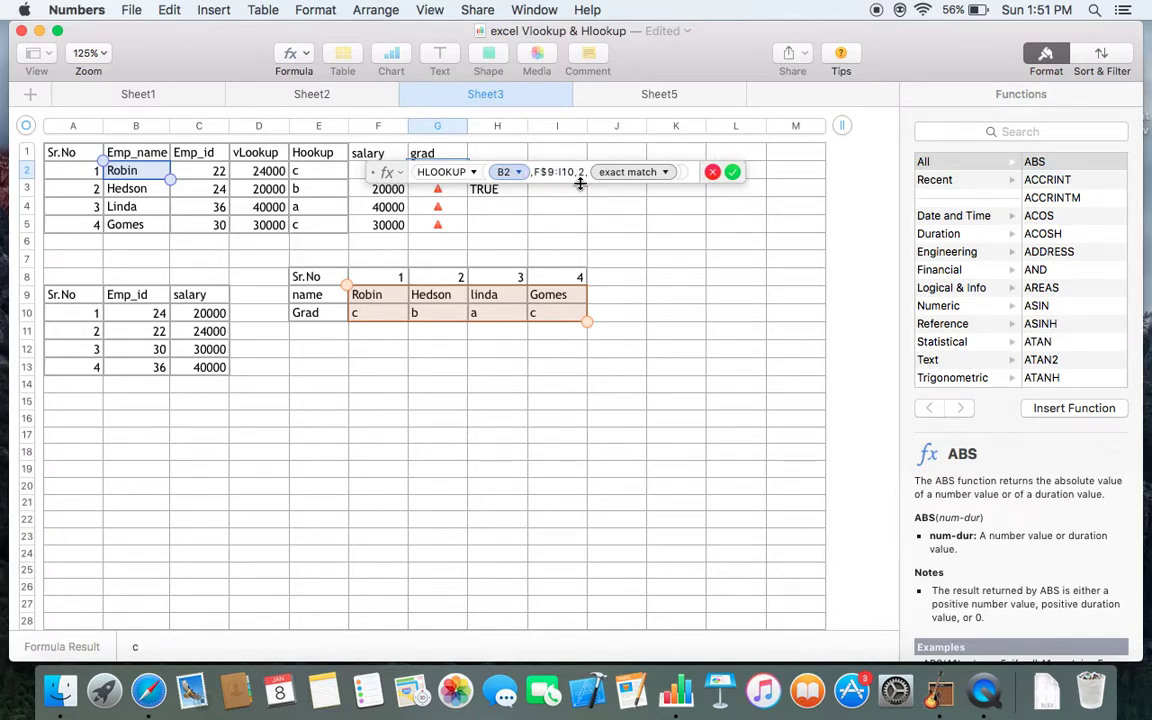
text($)
key(Return)
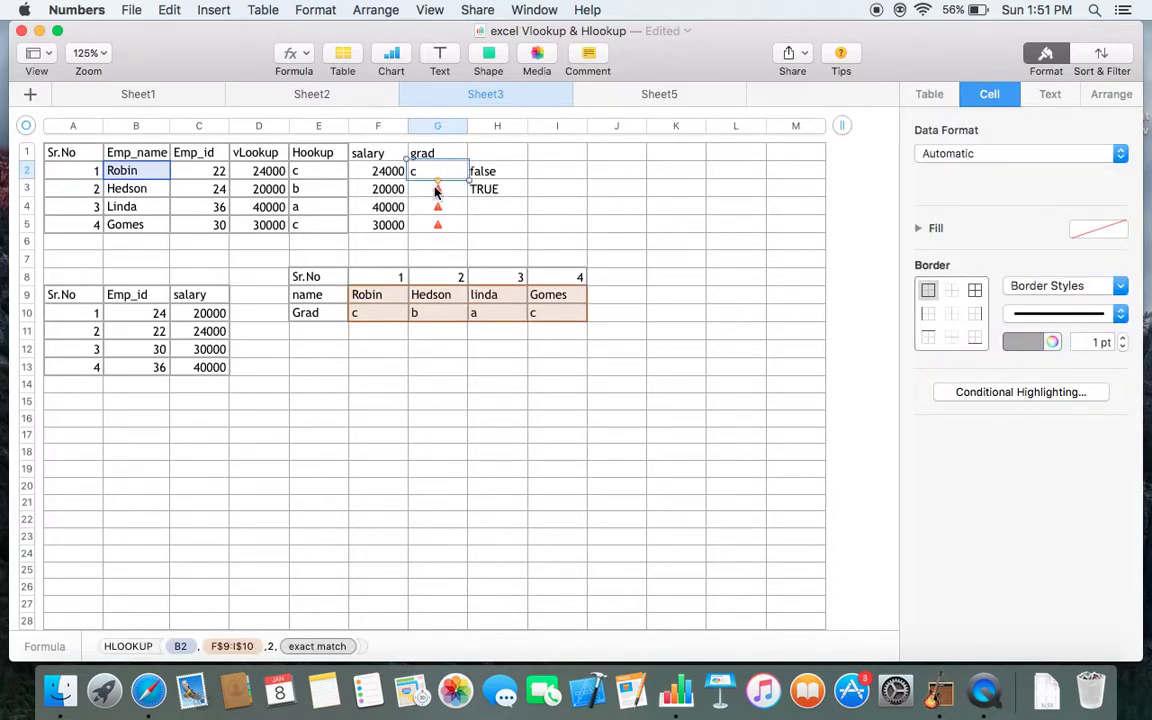
drag(437, 187, 440, 226)
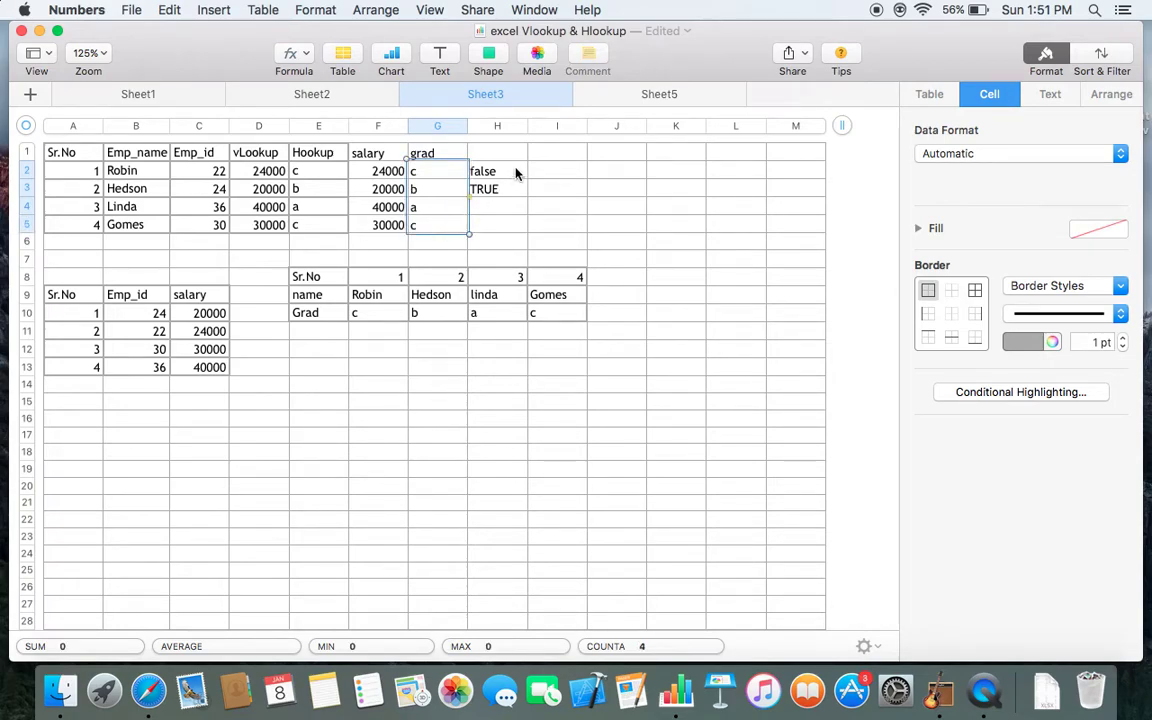